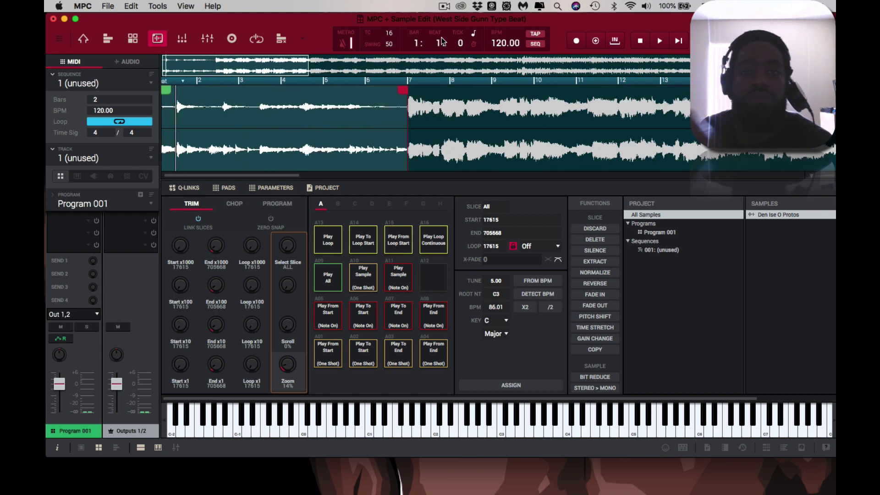
Step: Extract the selected section of Den Ise O Protos as a new sample named Loop
key("e")
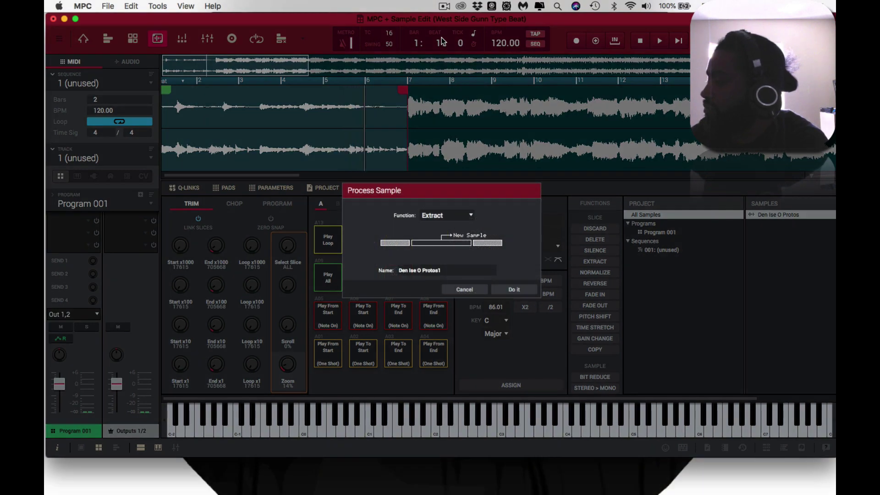
type("Low")
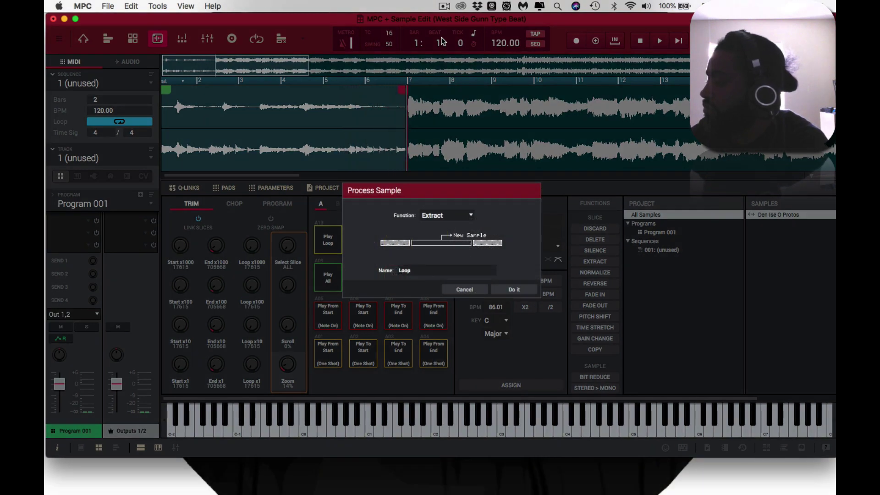
key("Return")
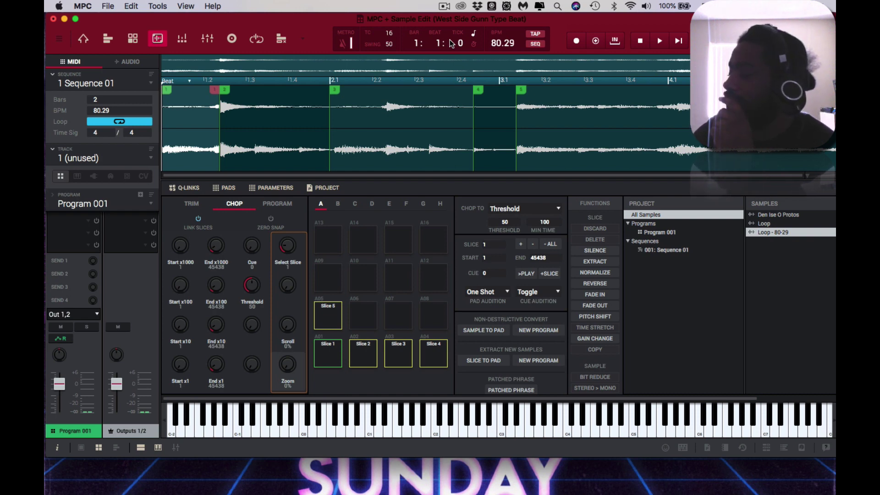
Step: Convert the Loop - 80-29 slices to a patched phrase and set the phrase's warp BPM to 80.29
left_click(538, 361)
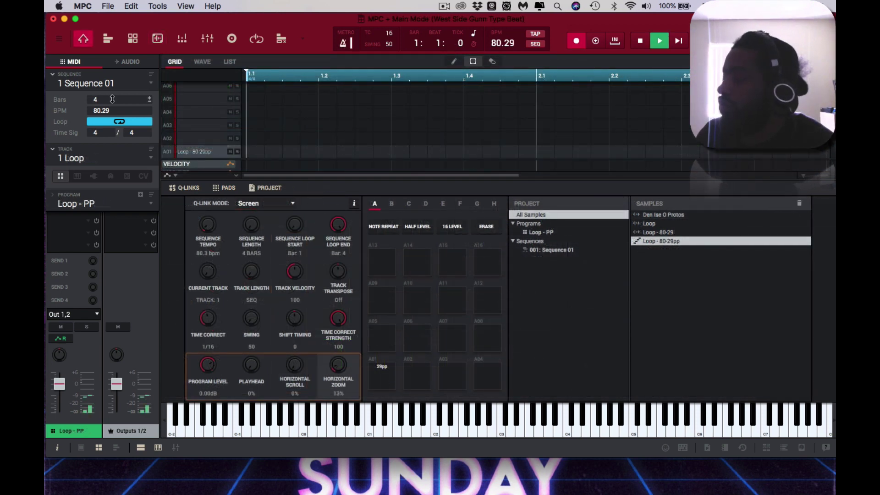
left_click(202, 61)
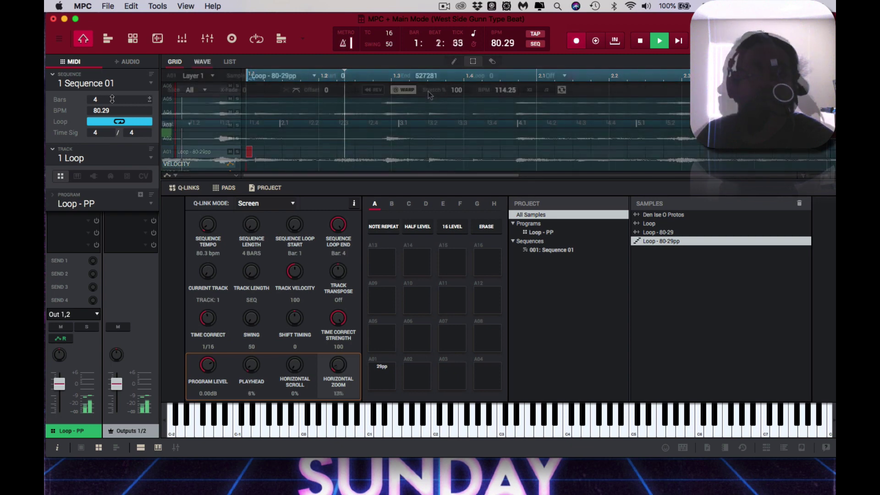
double_click(507, 90)
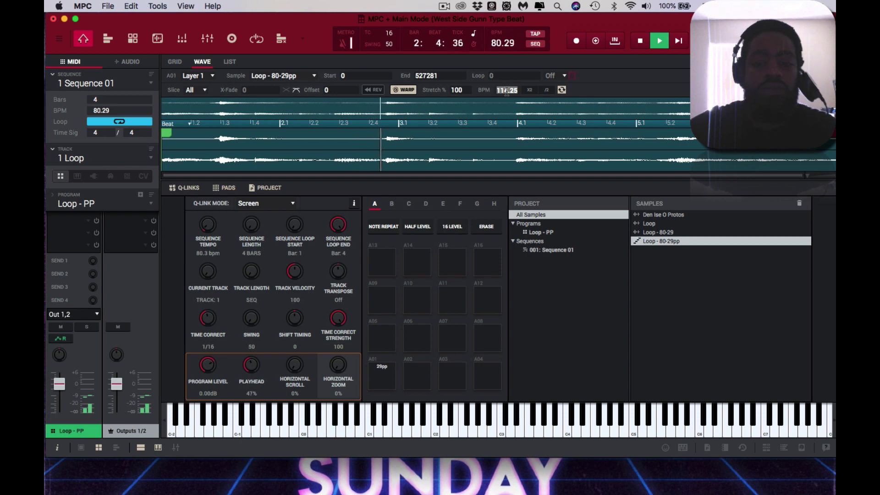
type("80.")
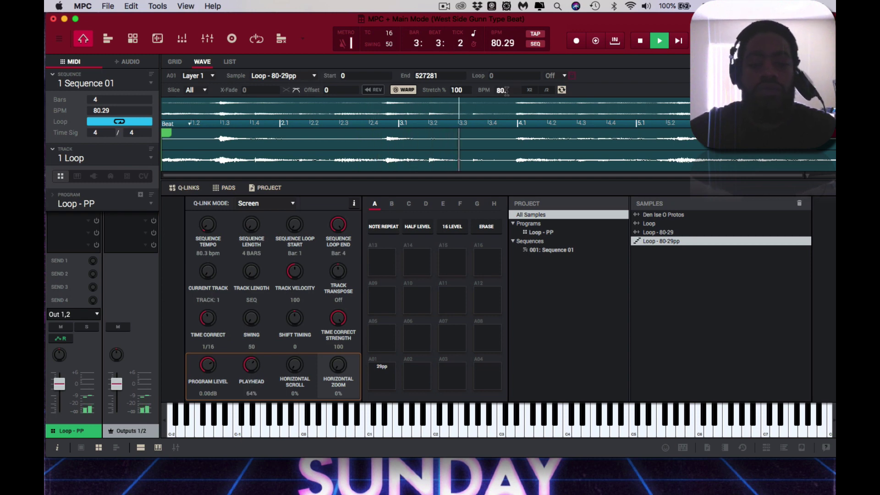
type("29")
key("Return")
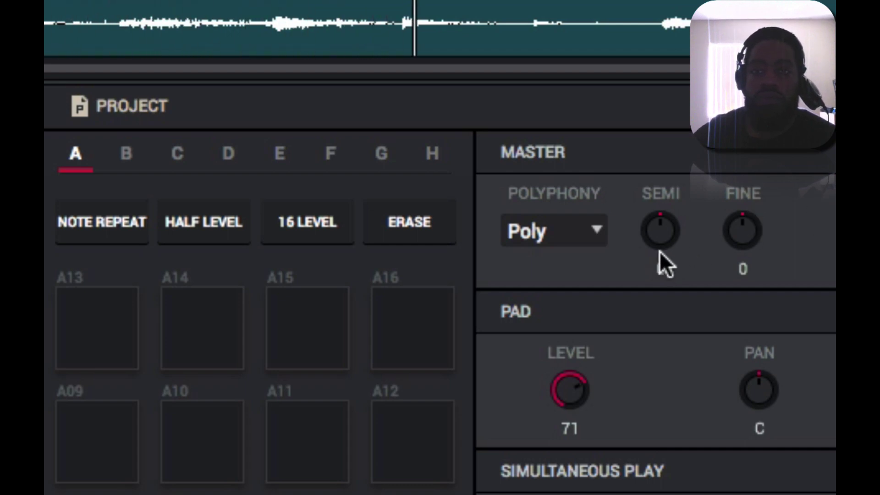
Step: Lower the Loop - PP program's master semitone tuning to -3, return to Main Mode and stop playback
mouse_move(663, 233)
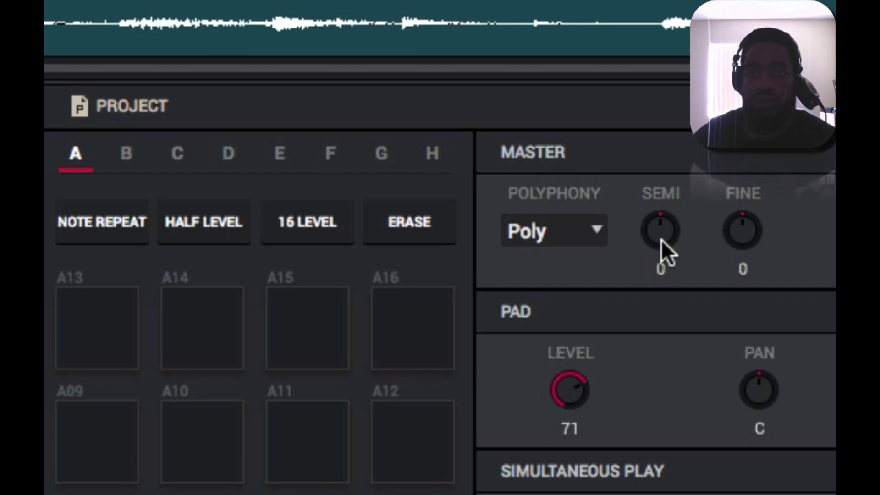
scroll(661, 240, "down", 1)
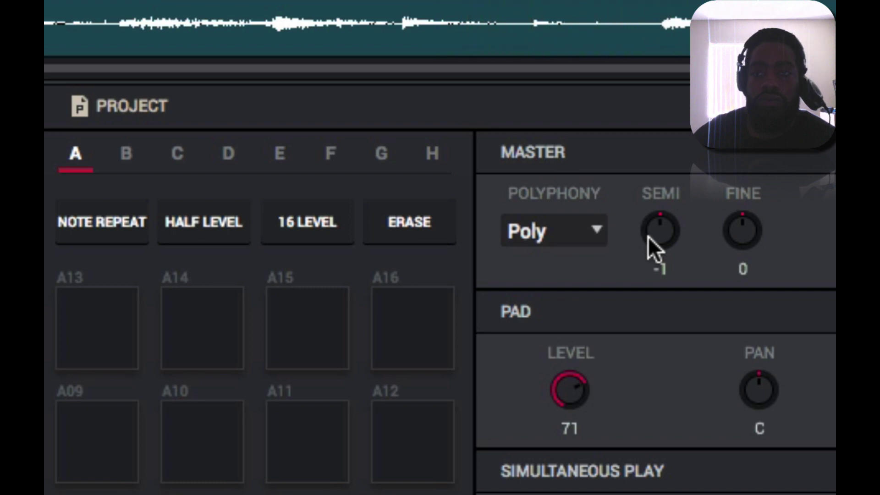
scroll(648, 236, "down", 1)
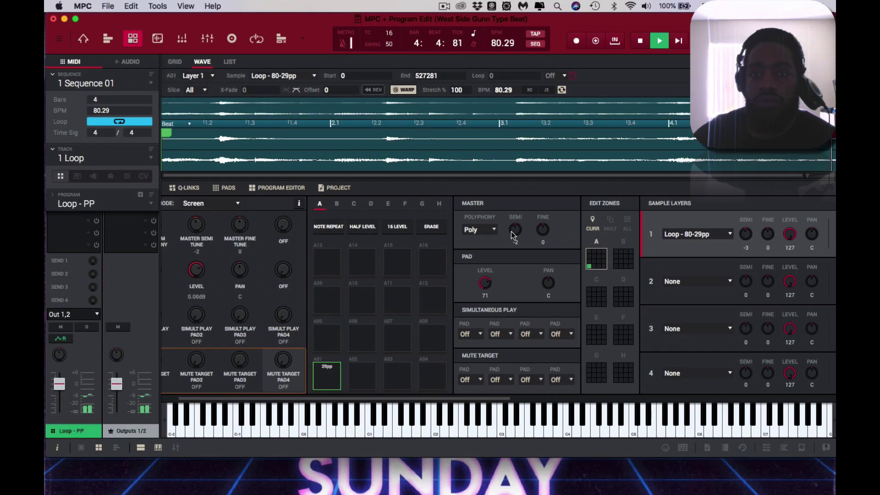
scroll(510, 232, "down", 1)
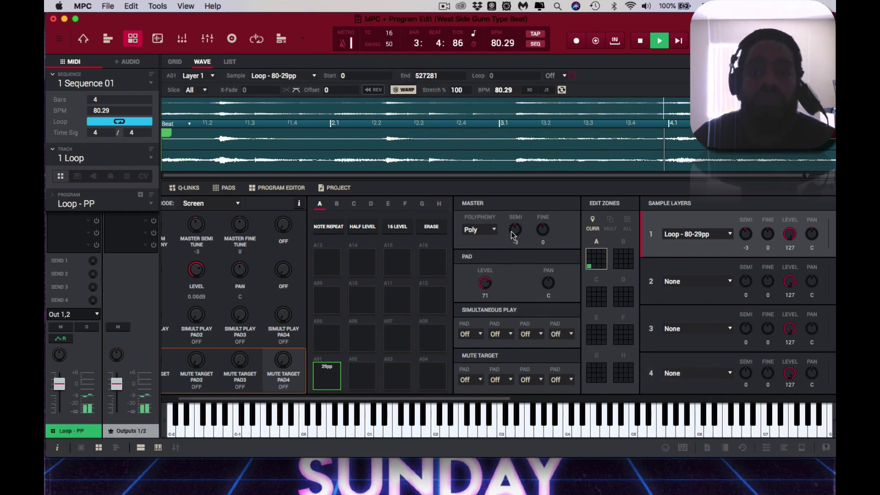
key("ctrl+m")
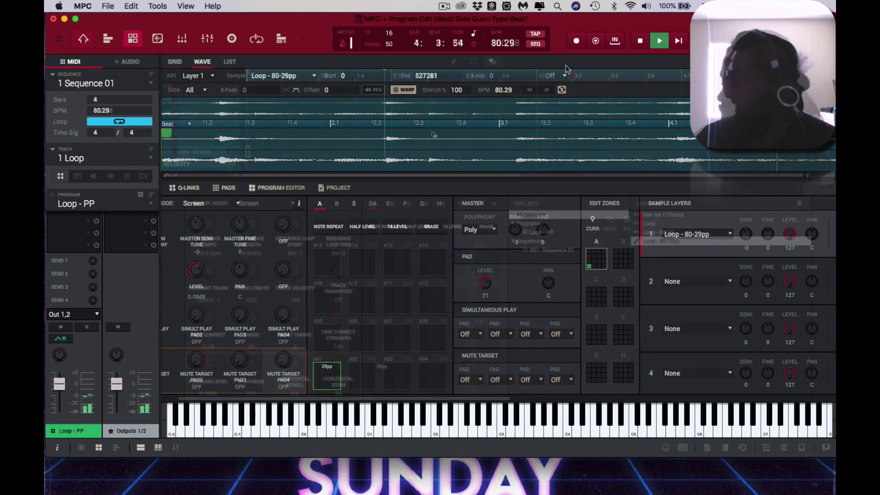
key("space")
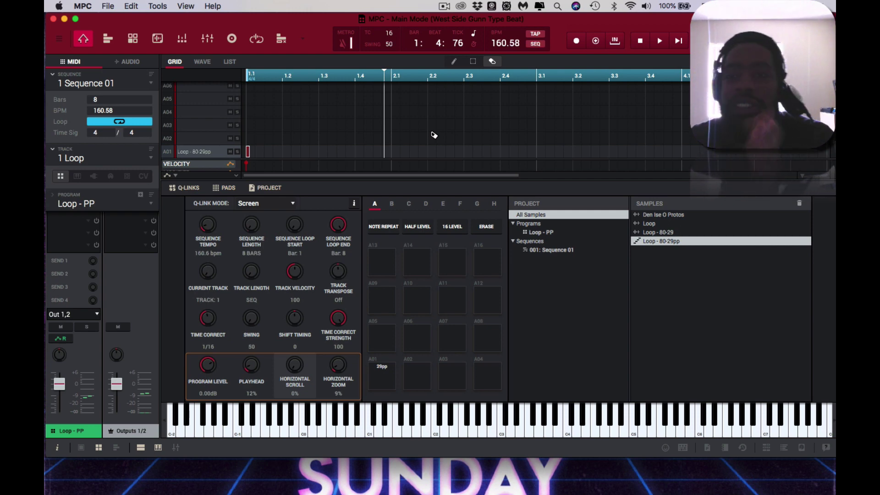
Step: Convert the 5thDimension-Rainmaker slices to a 2-bar patched phrase in Sample Edit
key("e")
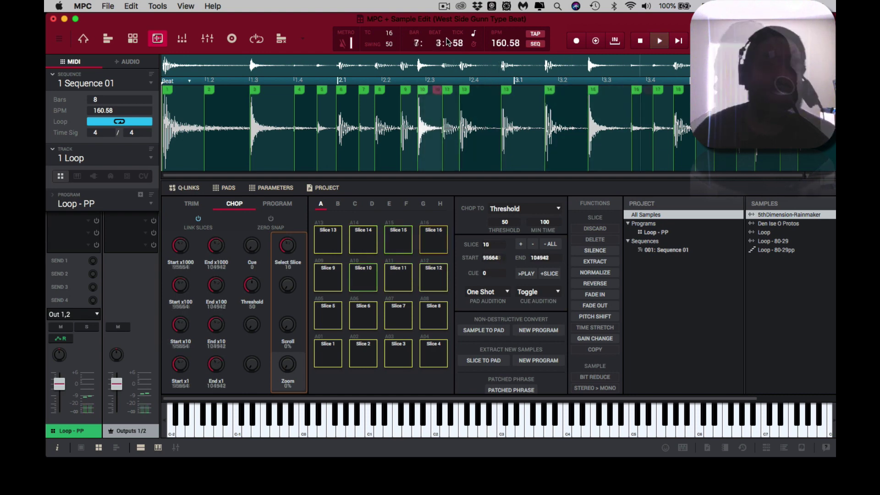
key("space")
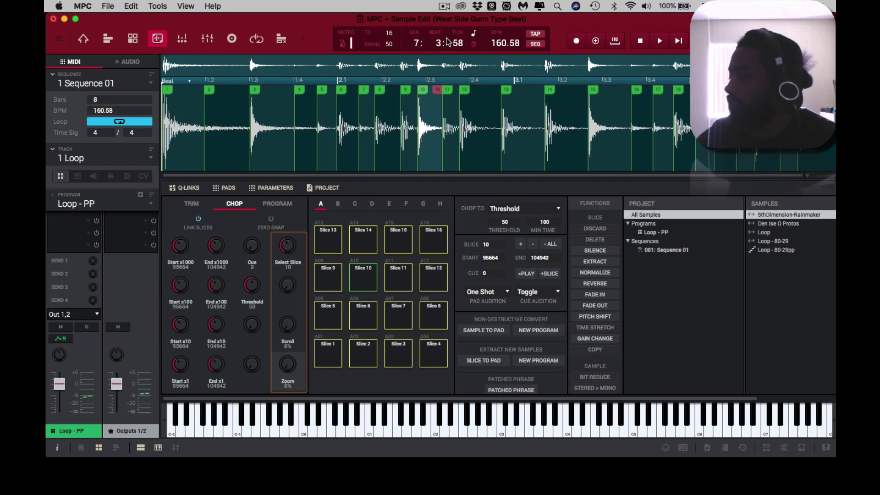
key("Return")
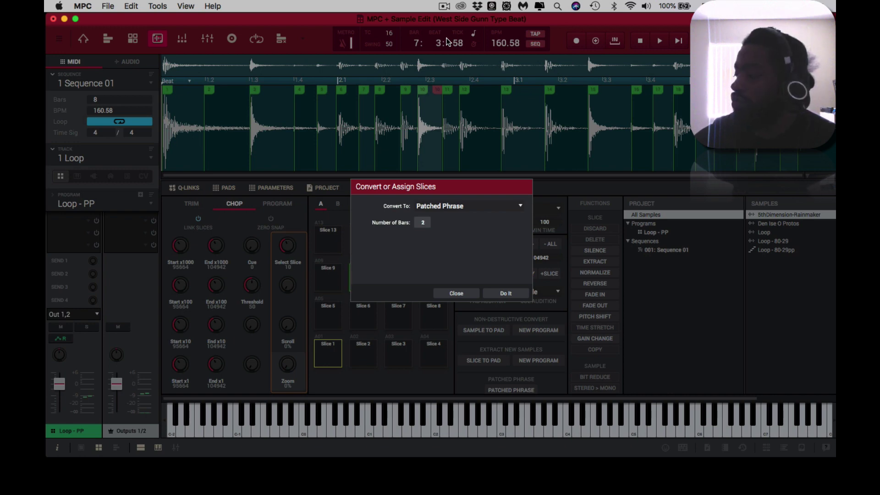
key("Return")
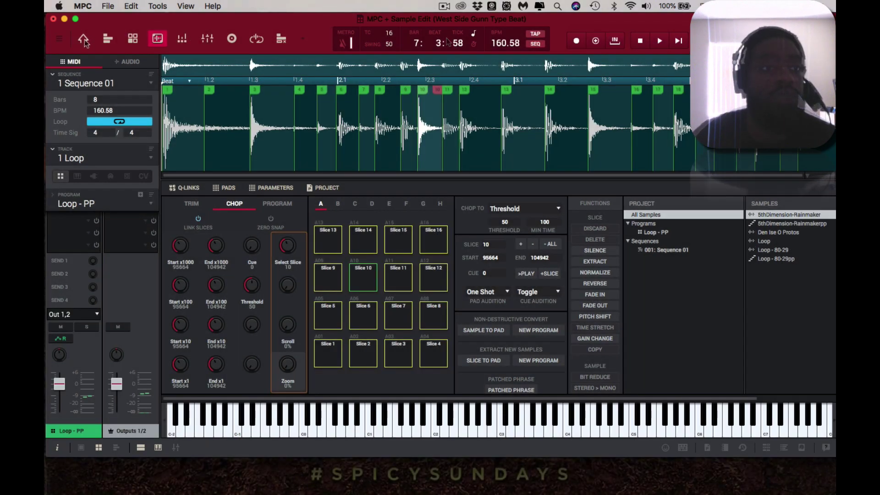
Step: On track 2, Drum Loop, create the Break- PP program and assign 5thDimension-Rainmakerpp to pad A01
left_click(84, 41)
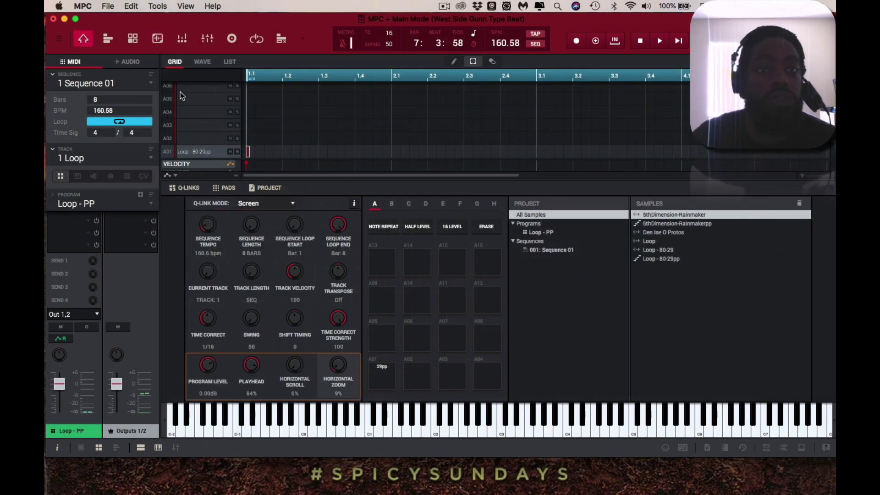
key("super+Right")
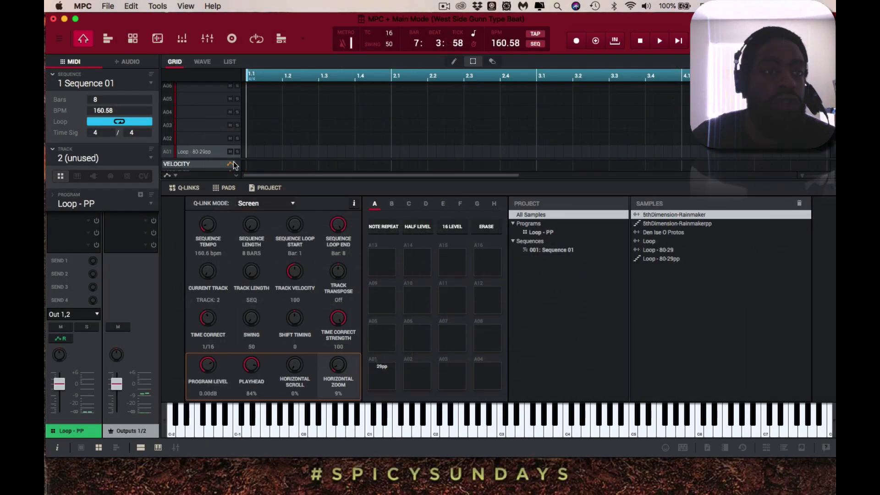
left_click(142, 197)
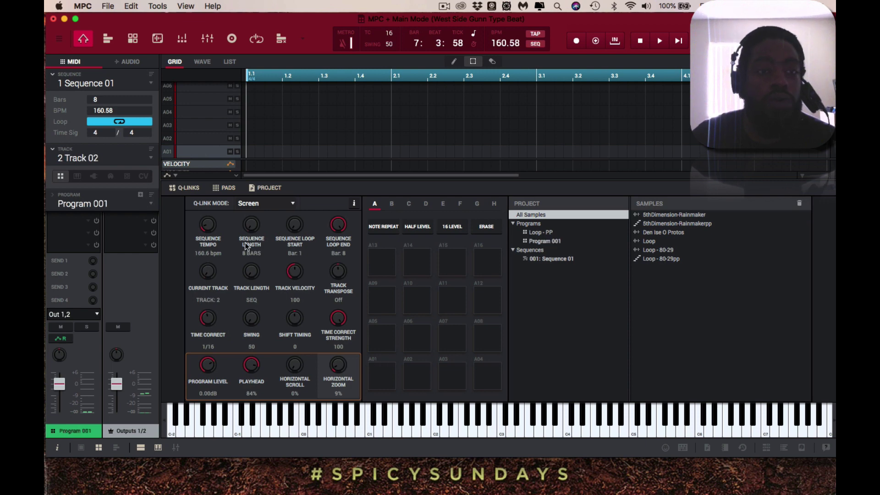
left_click_drag(677, 223, 383, 382)
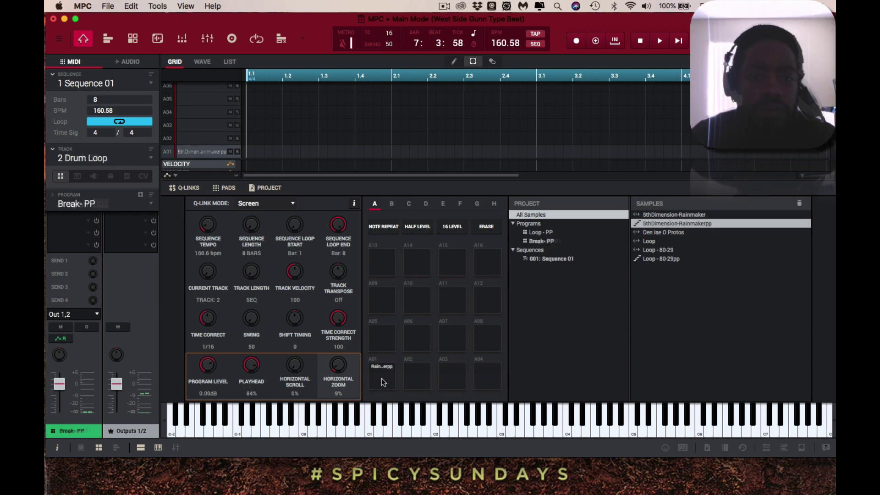
Step: Inspect the original 5thDimension-Rainmaker sample in the Program and Chop modes, then return to Main Mode
key("space")
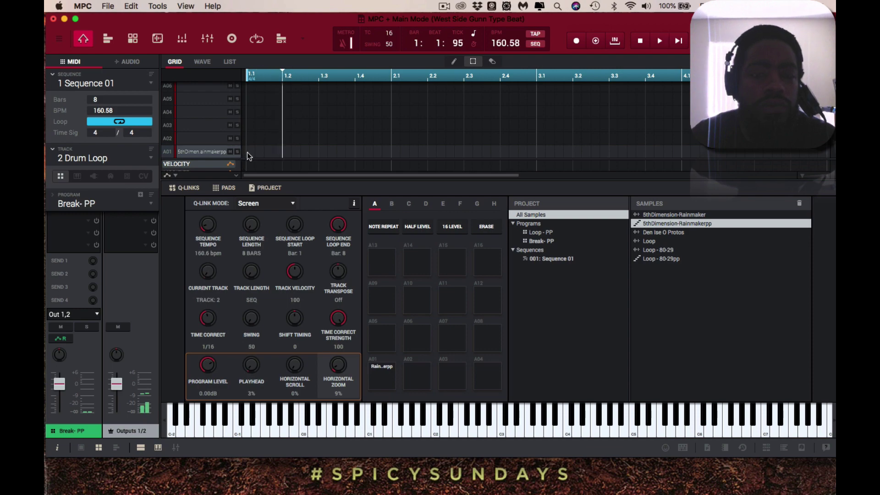
double_click(673, 215)
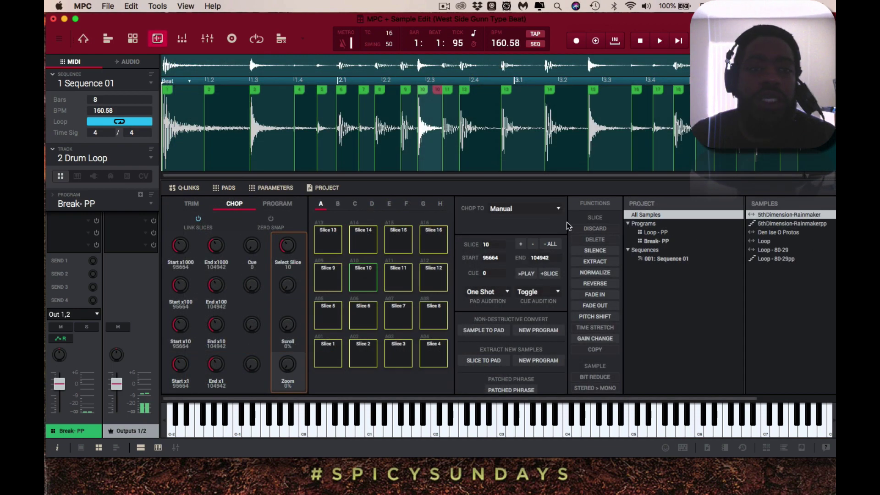
left_click(276, 204)
left_click(234, 203)
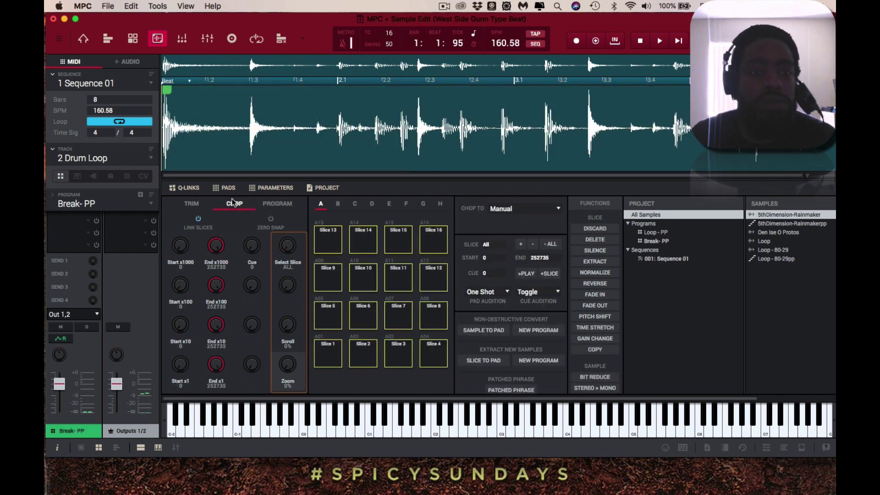
key("ctrl+m")
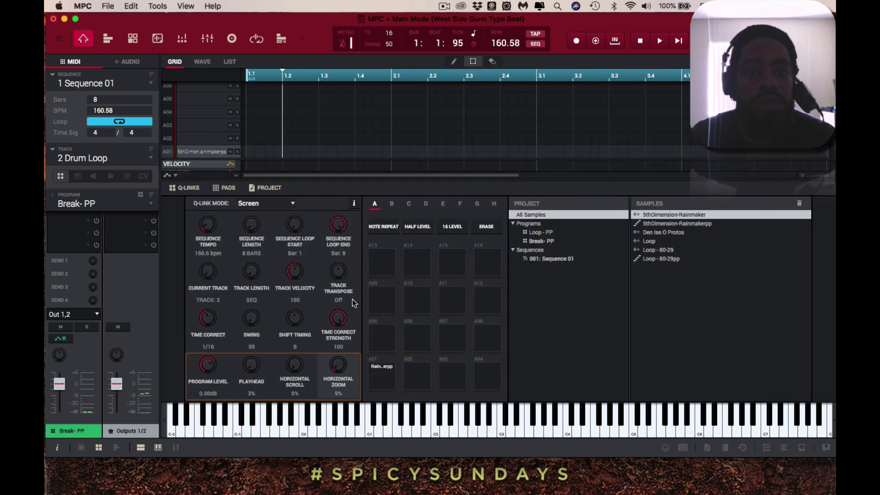
Step: Audition the drum break on pad A01 and double its warp BPM to 167.51 during sequence playback
left_click(387, 381)
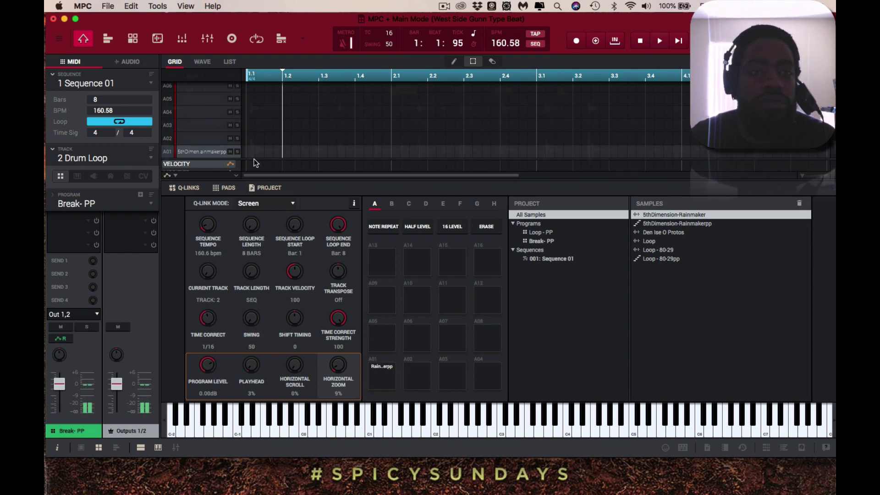
key("space")
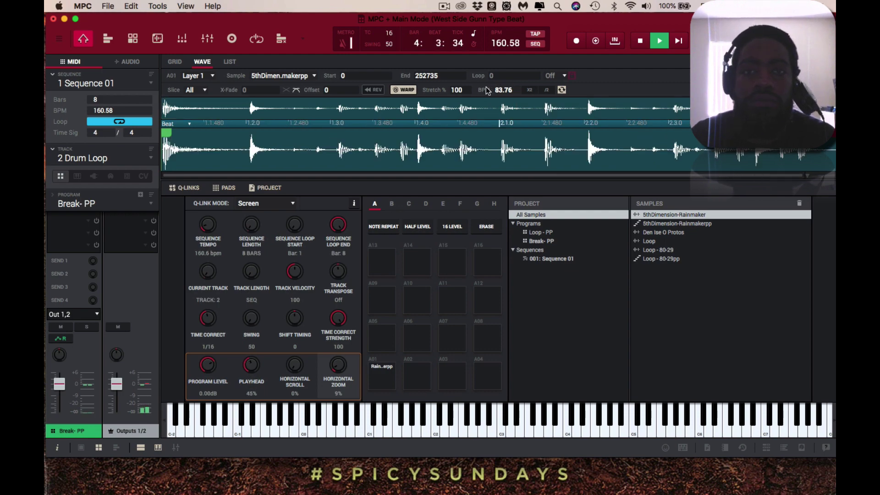
left_click(529, 90)
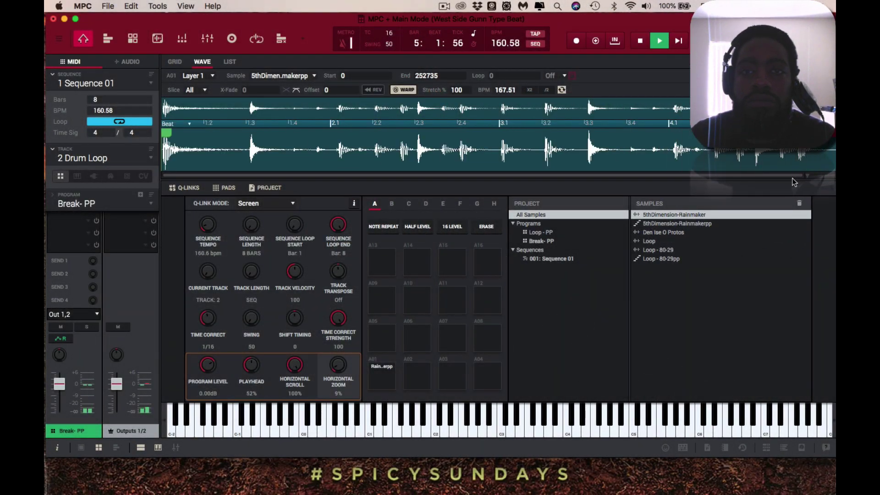
key("space")
key("space")
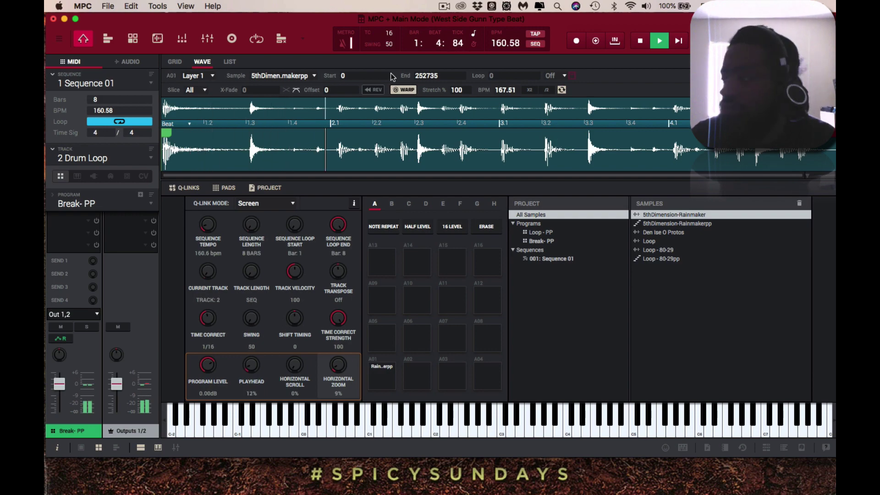
left_click(174, 62)
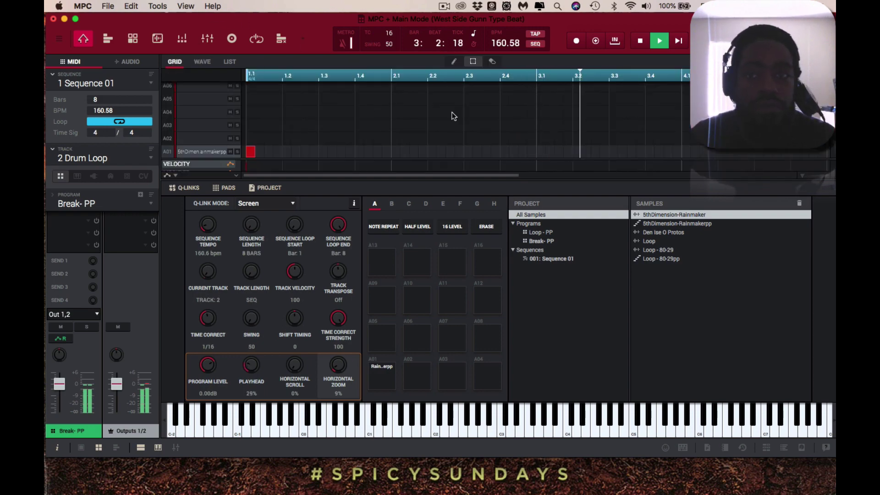
Step: Lower the Break- PP program's master semitone tuning to -2 and replay the sequence to hear it
left_click(133, 39)
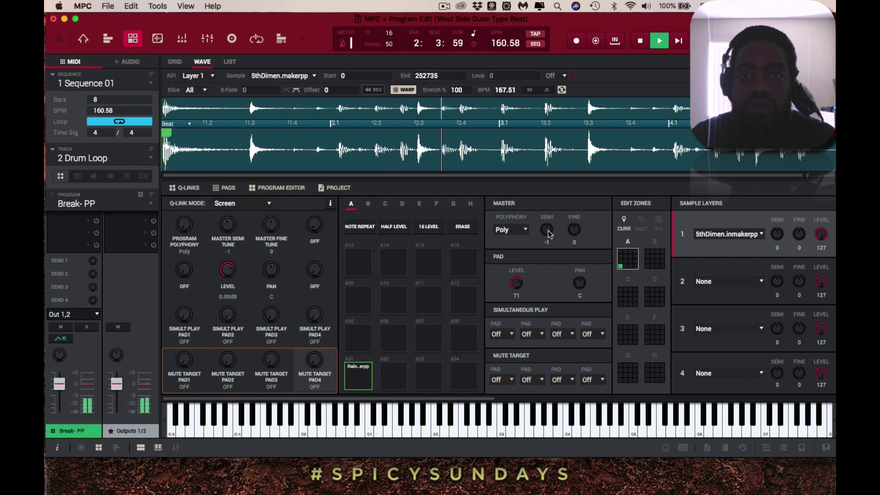
left_click_drag(549, 234, 549, 236)
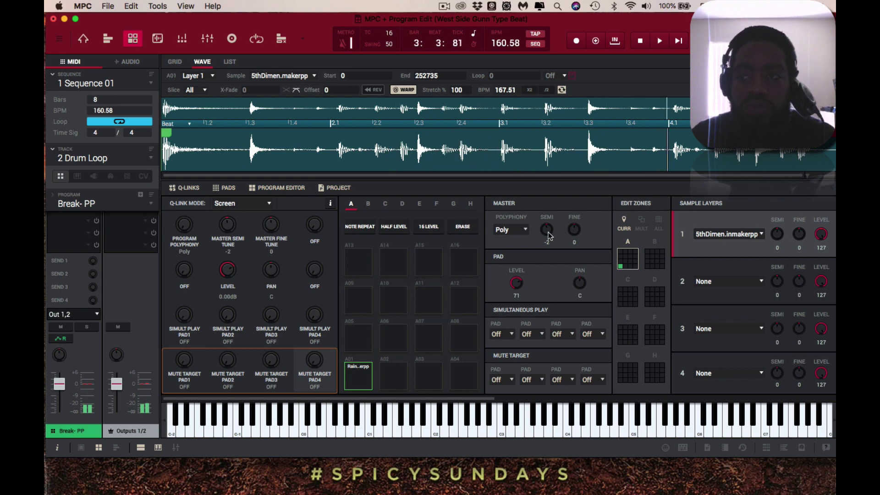
key("space")
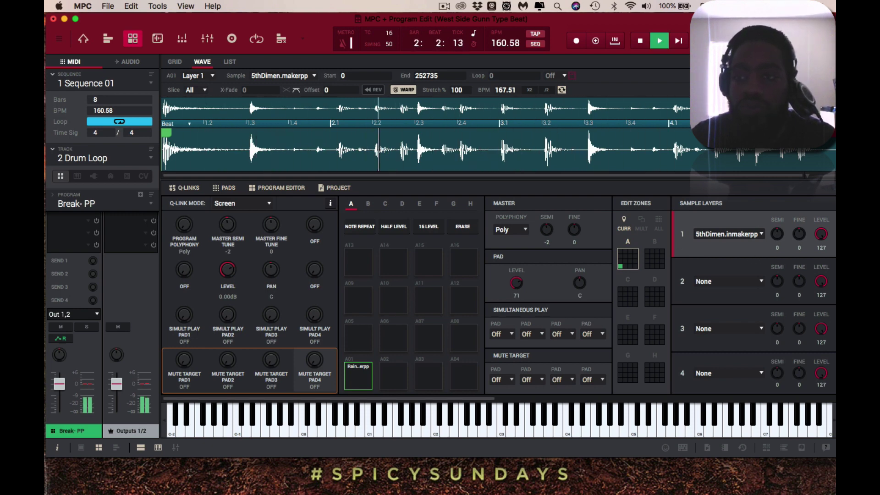
key("space")
key("space")
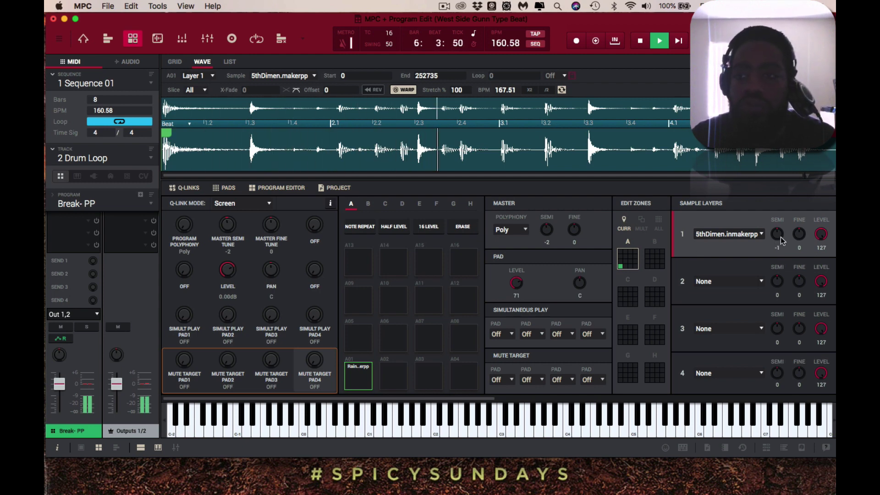
Step: Return sample layer 1's semitone tuning to 0 and adjust the Break- PP program's master semitone tuning during playback
scroll(778, 235, "up", 1)
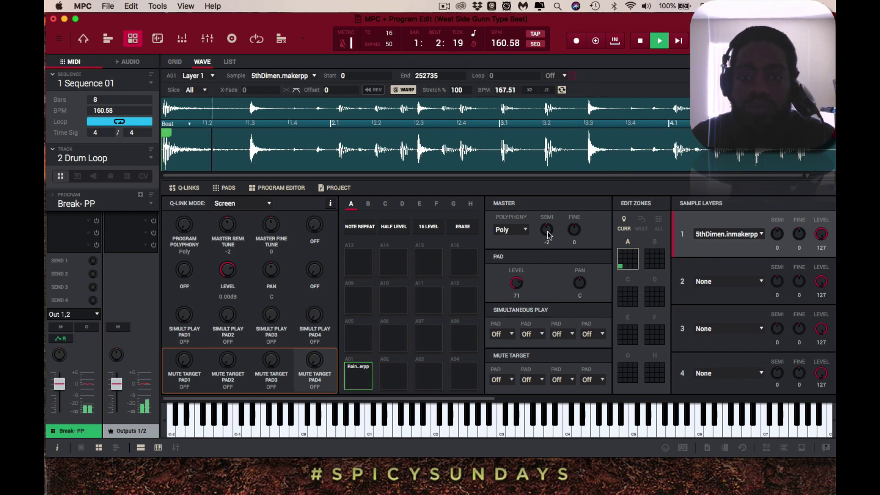
scroll(548, 235, "down", 1)
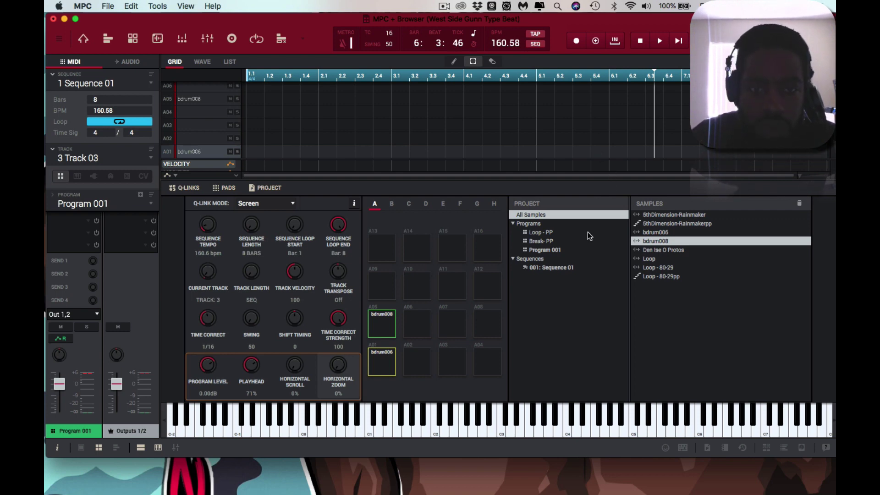
Step: Add the bdrum006 sample as a second layer on pad A01 of Program 001 and audition the pad
left_click(659, 233)
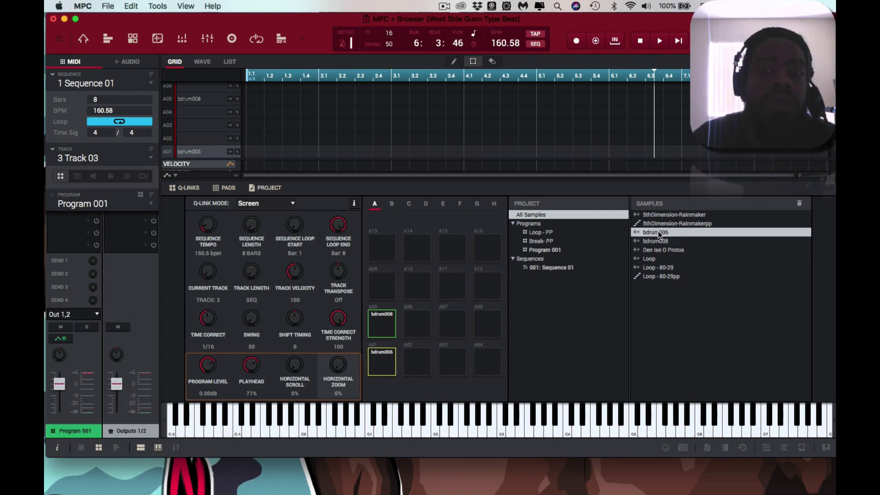
left_click_drag(658, 234, 371, 361)
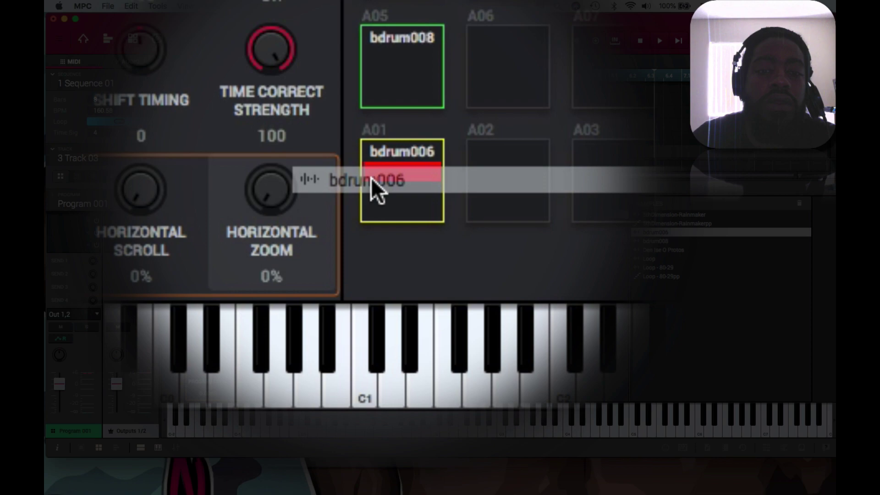
left_click_drag(371, 179, 371, 179)
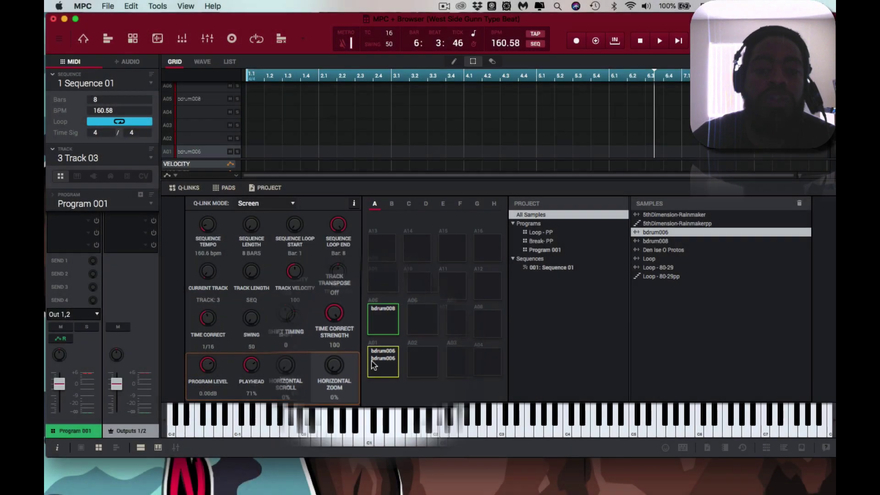
left_click(371, 362)
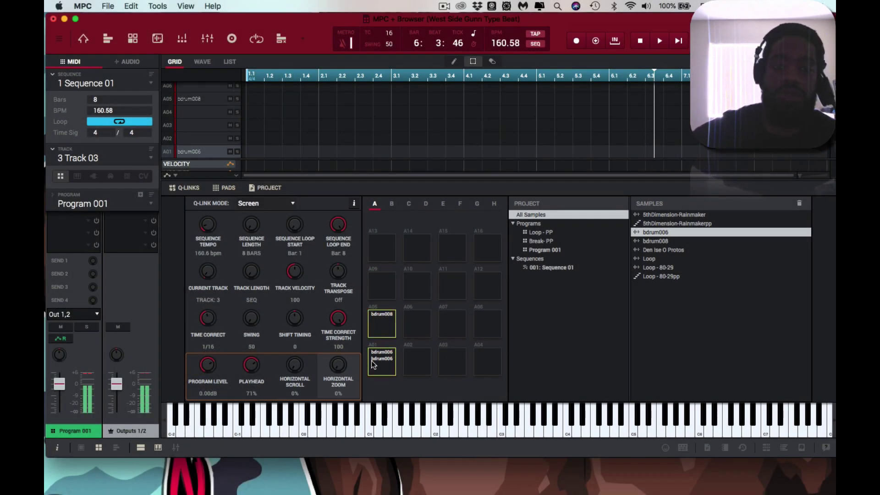
left_click(371, 361)
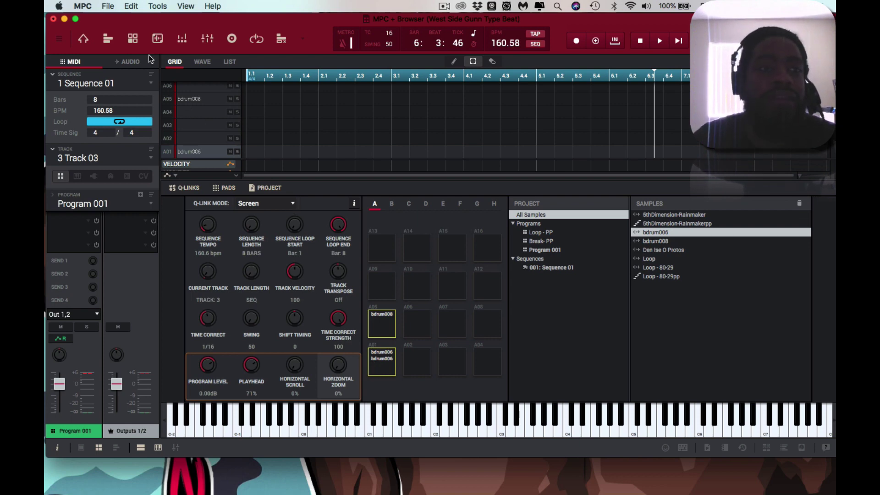
Step: In Program Edit, replace pad A01's layer 2 sample with bdrum008
left_click(137, 43)
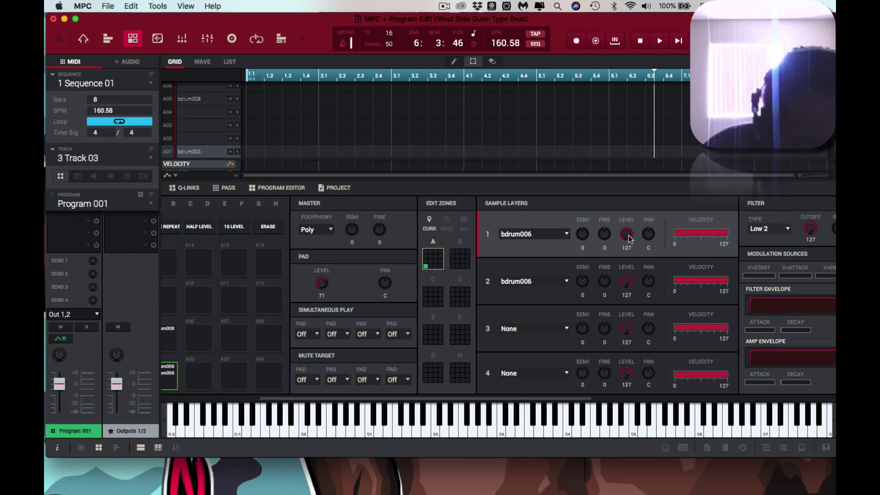
left_click(567, 282)
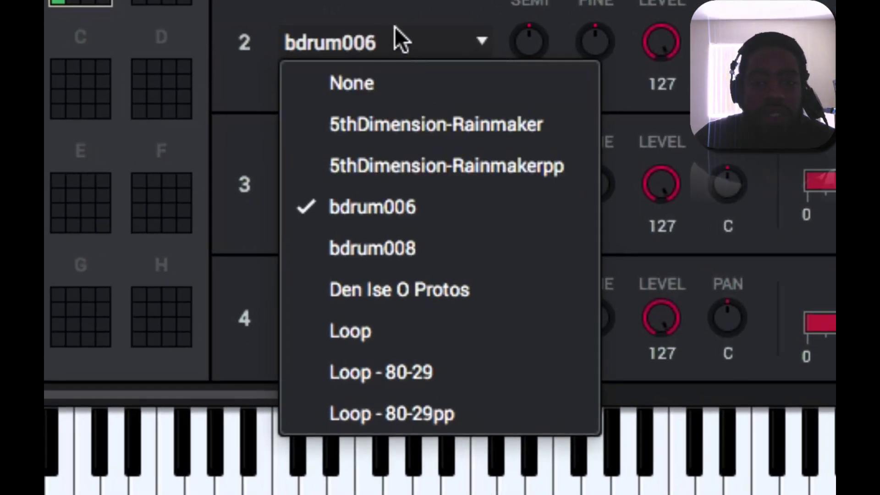
left_click(387, 15)
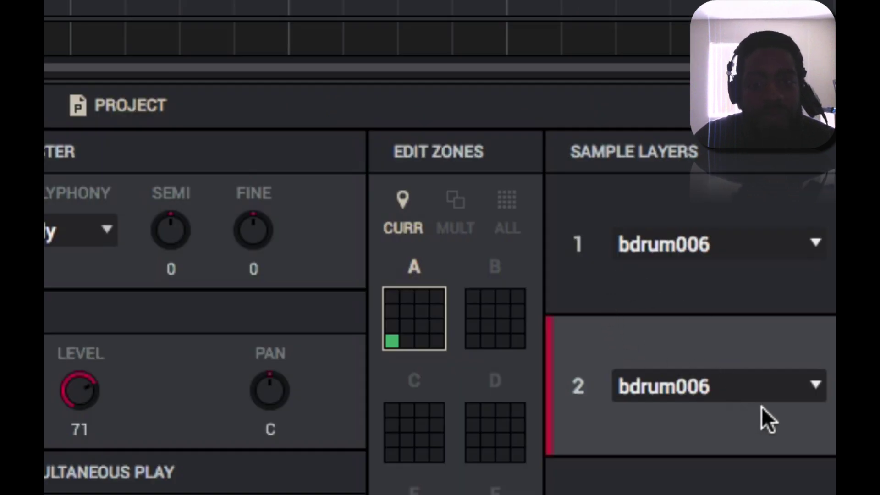
left_click(817, 385)
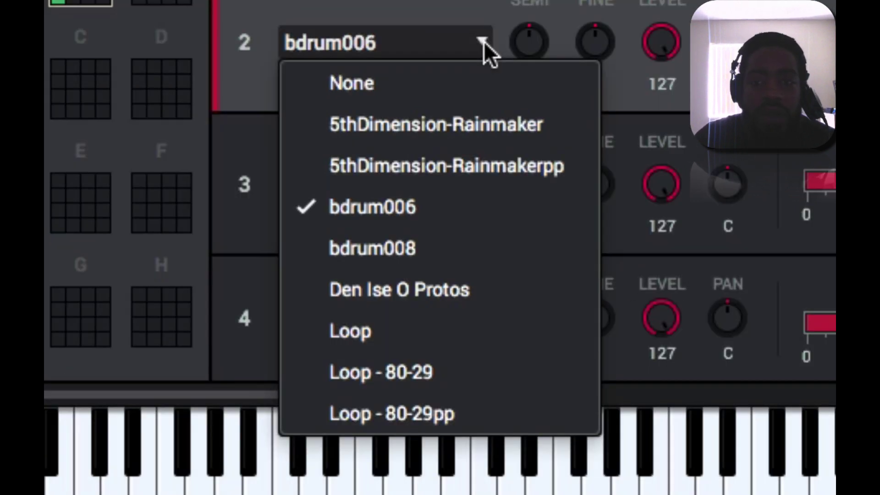
left_click(476, 236)
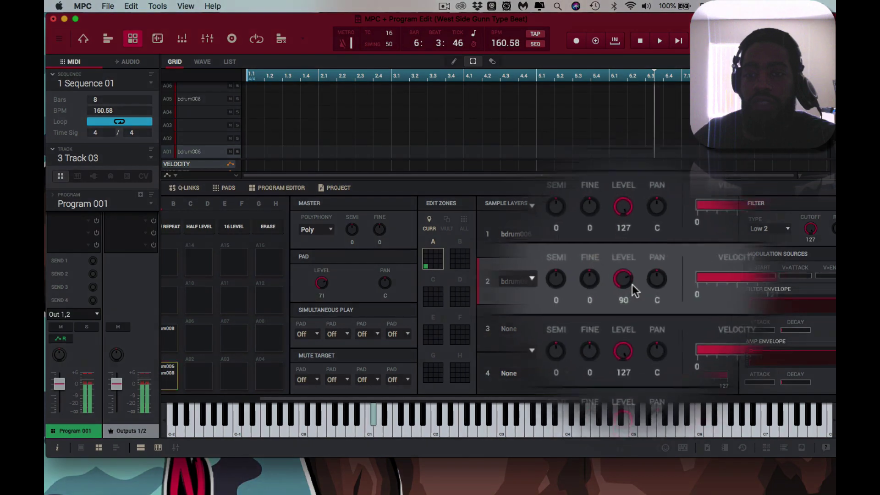
Step: Balance the bdrum008 layer against layer 1 by ear, bringing layer 2's level to about 85
scroll(633, 287, "down", 10)
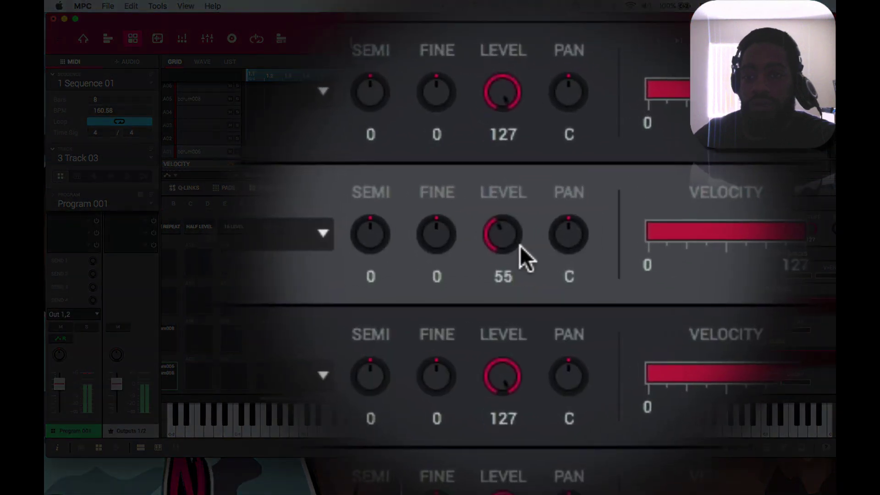
scroll(521, 248, "down", 1)
scroll(521, 248, "up", 10)
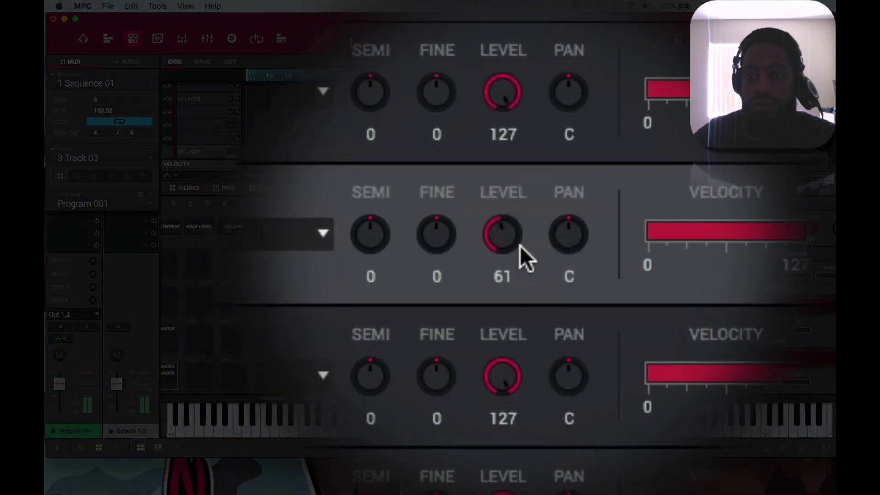
scroll(521, 247, "up", 11)
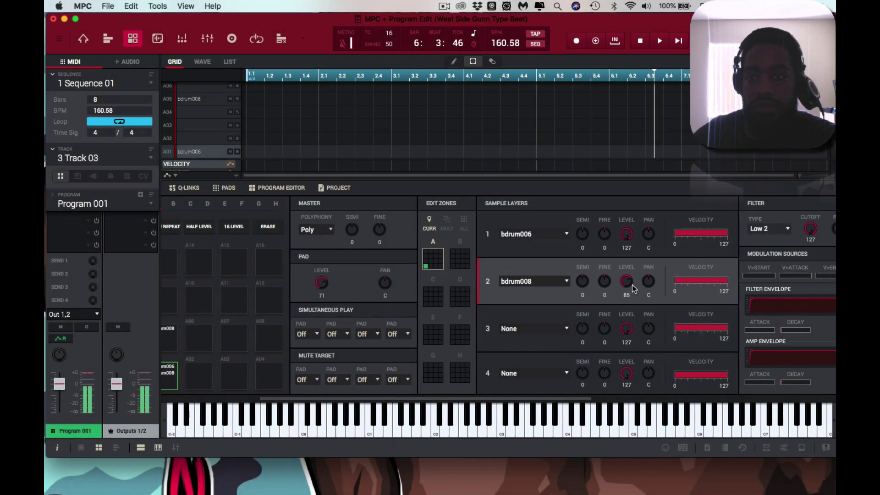
scroll(632, 285, "up", 1)
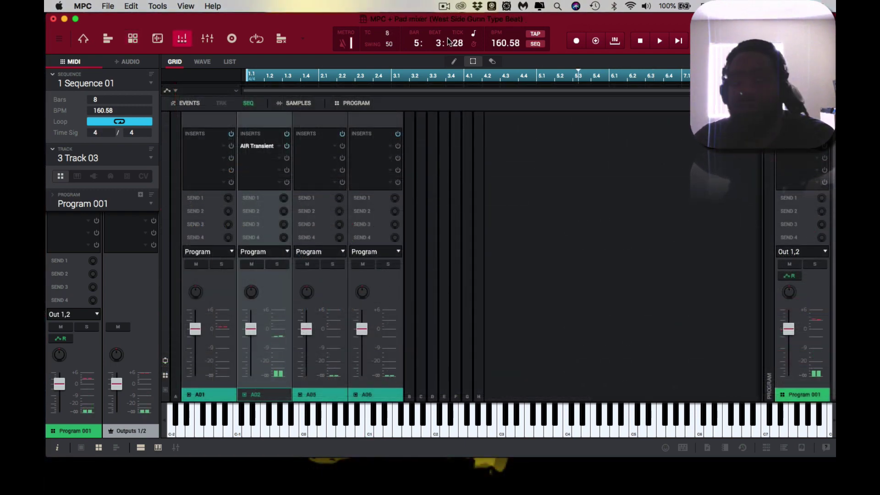
Step: Compare pad A02 with its AIR Transient insert off and on, then open the effect's settings
left_click(285, 146)
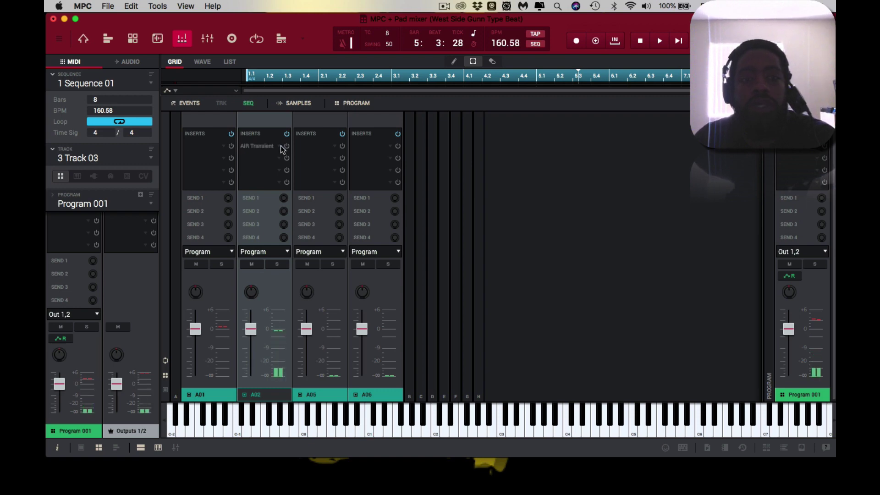
left_click(284, 146)
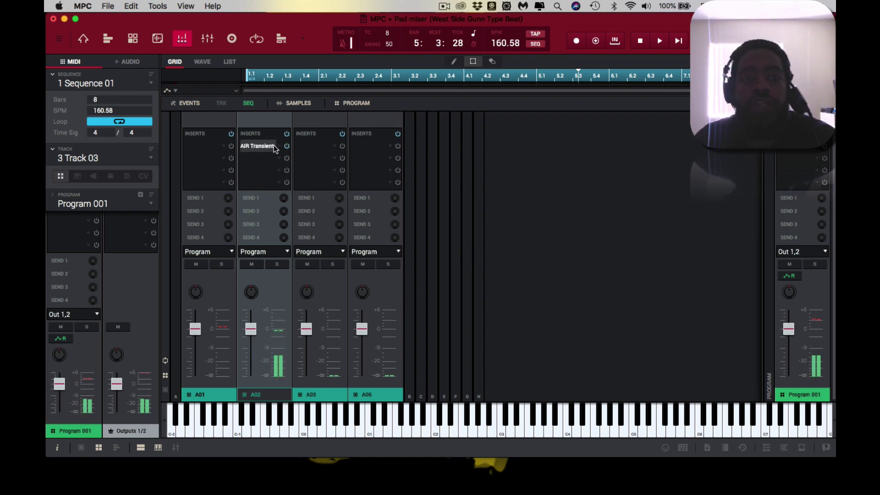
left_click(272, 147)
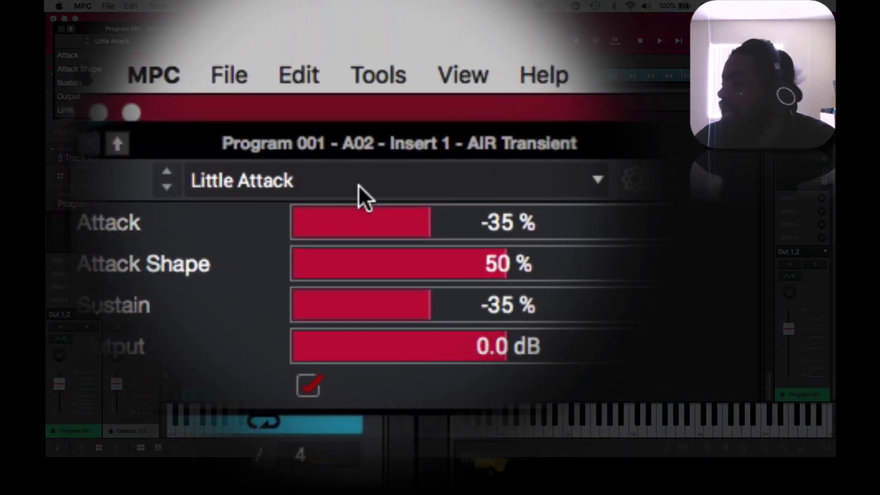
Step: Audition the AIR Transient presets Fewer Attack, More Attack Less Sustain and Even More Attack on pad A02, returning to Little Attack
scroll(359, 186, "down", 1)
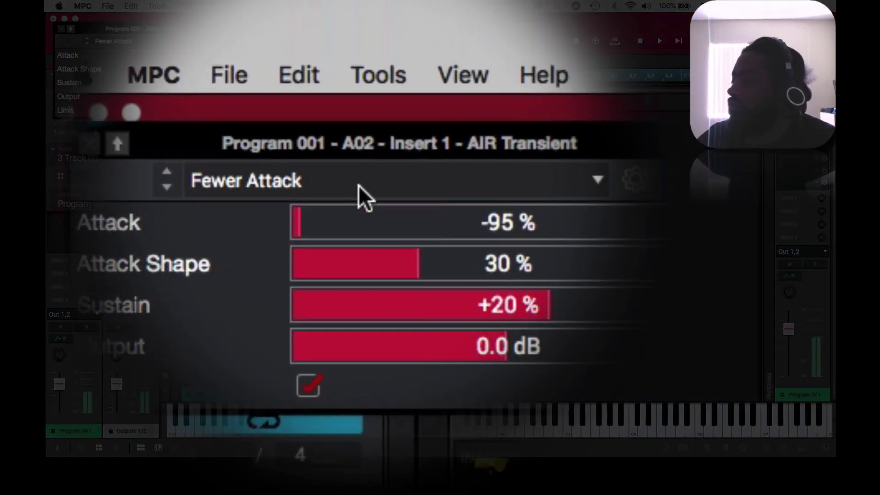
scroll(358, 185, "down", 1)
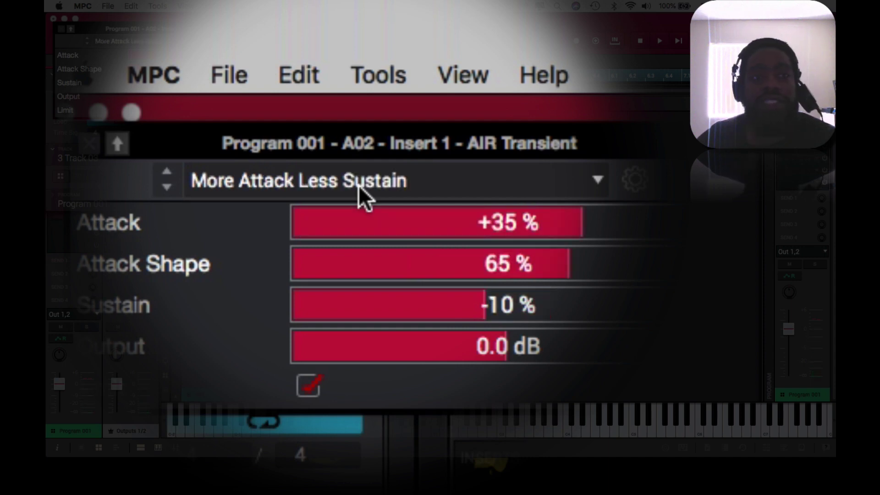
scroll(358, 185, "down", 1)
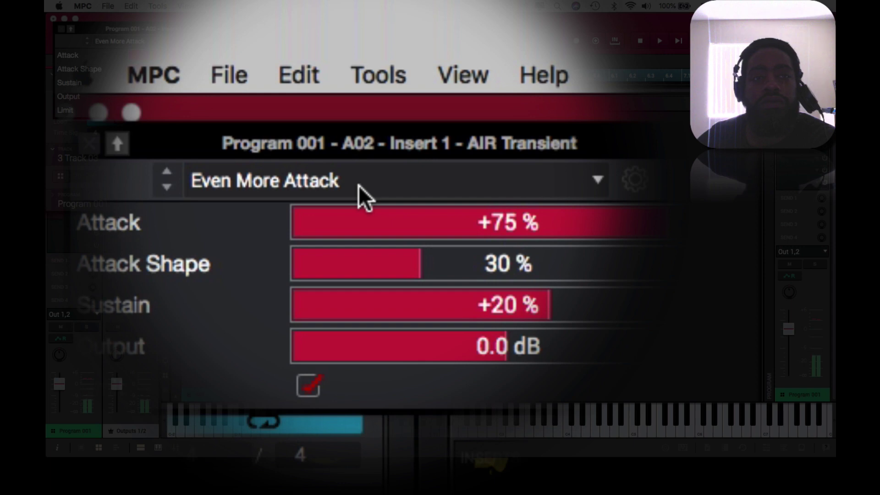
scroll(359, 186, "down", 1)
scroll(359, 185, "up", 2)
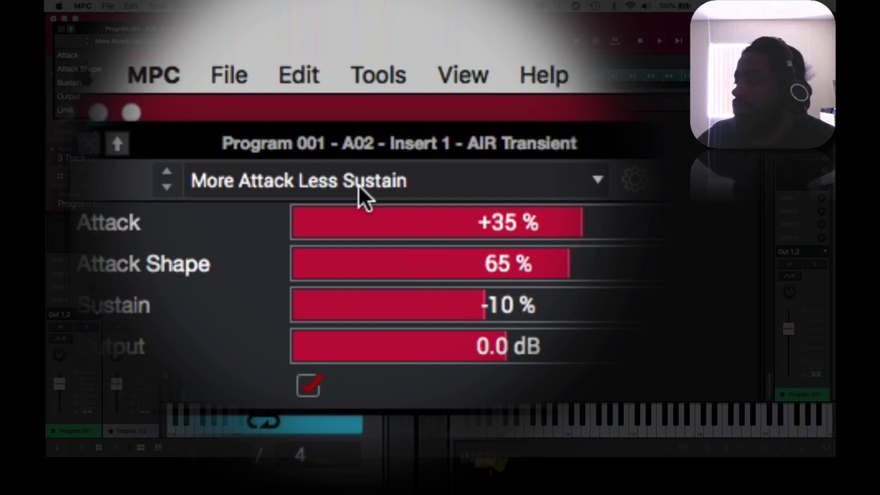
scroll(358, 186, "up", 1)
scroll(359, 185, "up", 1)
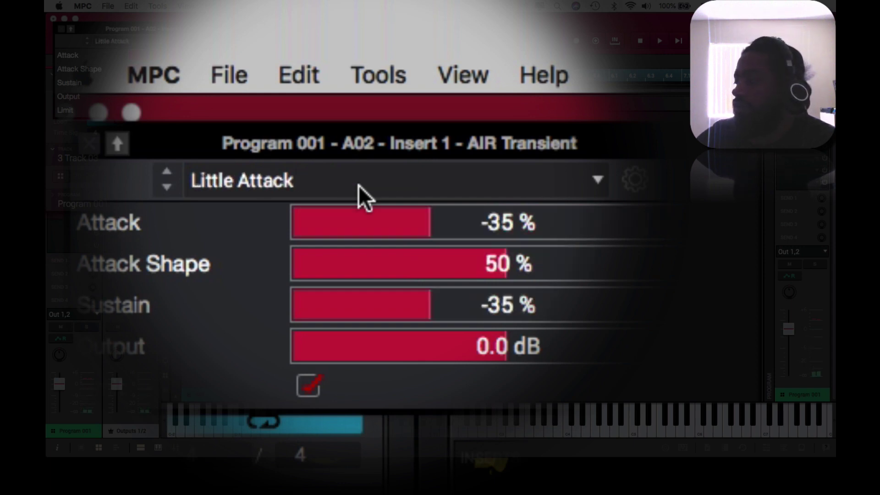
Step: Compare AIR Transient's Little Attack and Fewer Attack presets on pad A02, then play the sequence
scroll(358, 185, "down", 1)
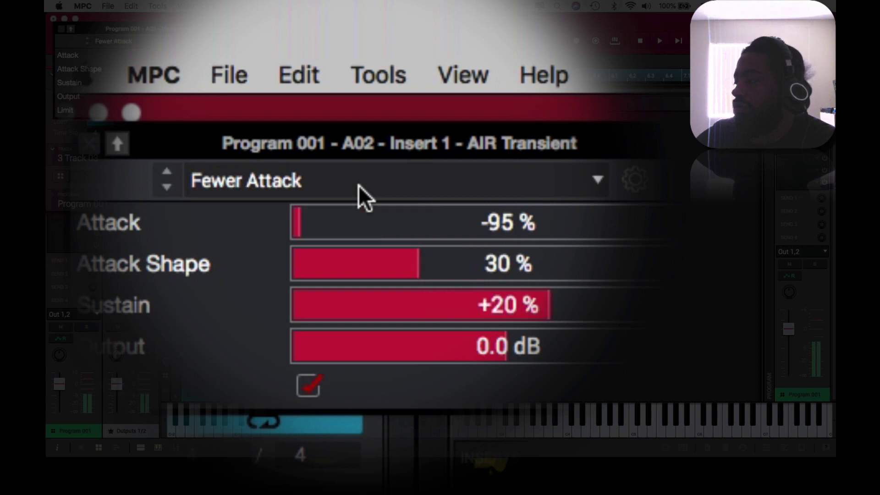
scroll(359, 185, "up", 1)
scroll(359, 186, "down", 1)
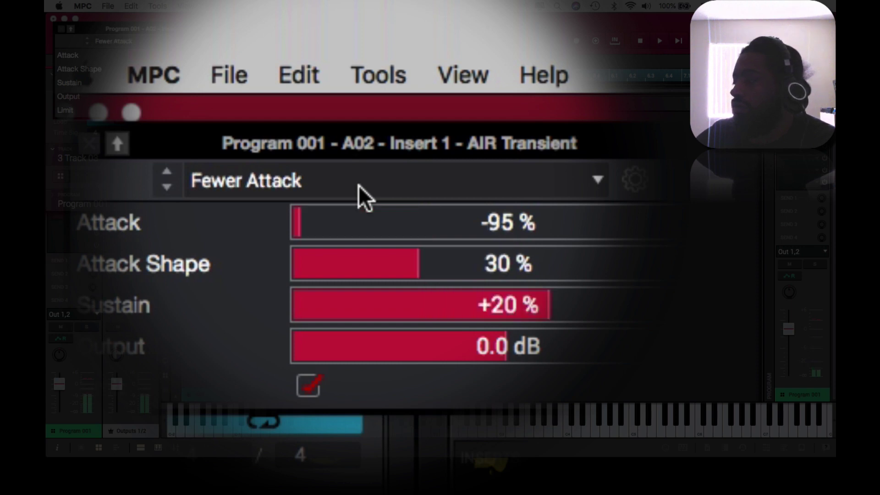
scroll(358, 185, "up", 1)
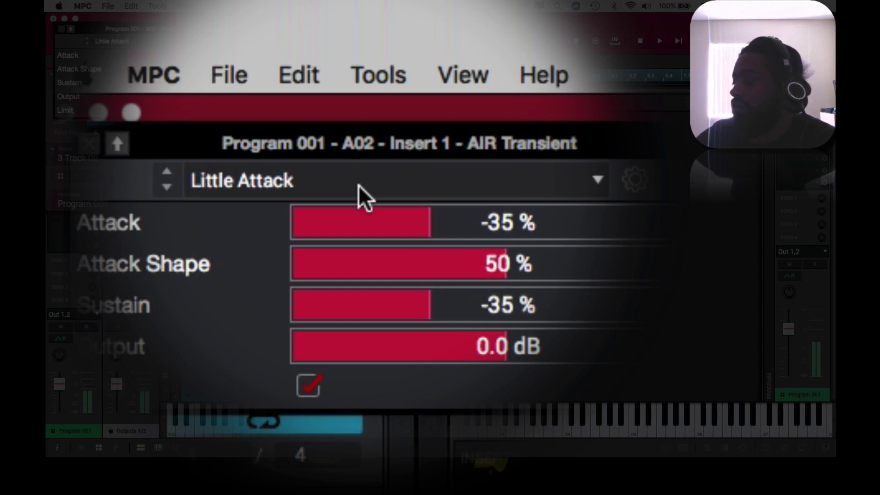
scroll(358, 185, "down", 1)
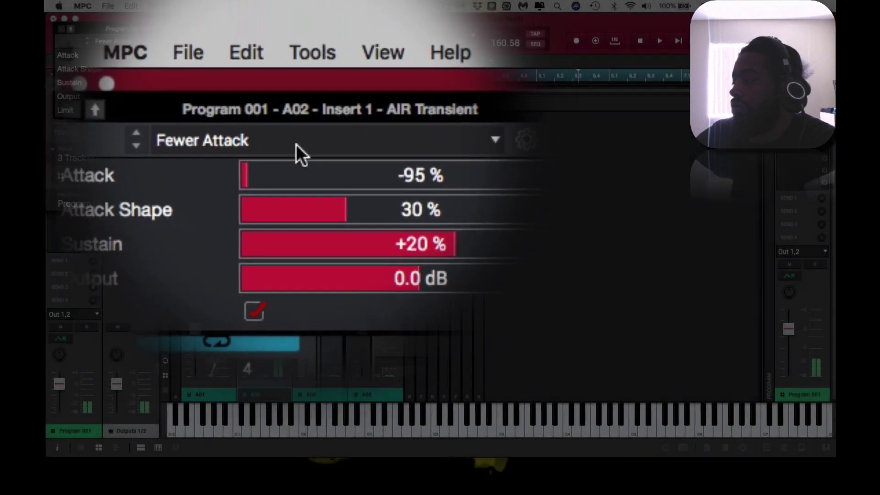
scroll(359, 185, "up", 1)
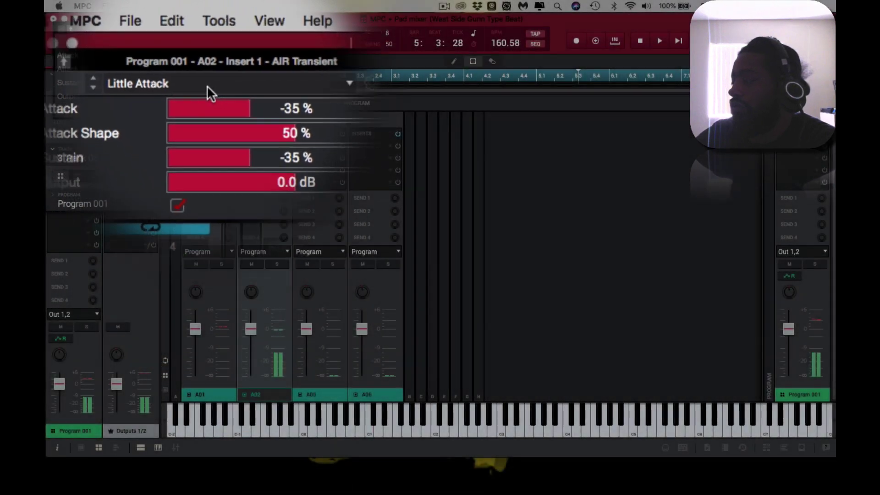
scroll(208, 86, "down", 1)
key("space")
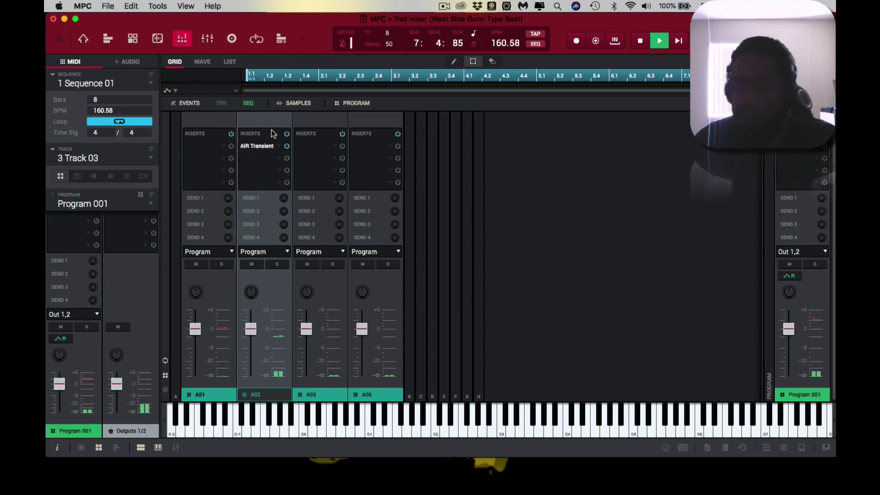
Step: Stop playback and load AIR Reverb from the AIR Music Technology effects into pad A02's second insert slot
left_click(280, 161)
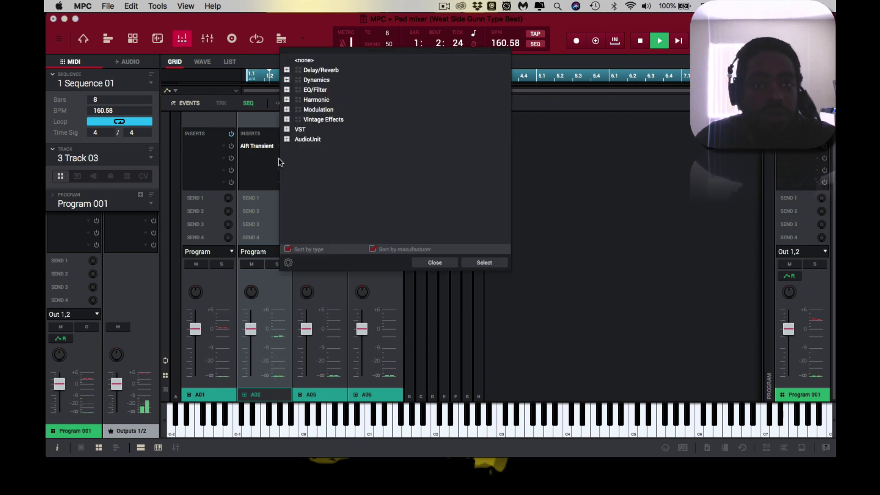
key("space")
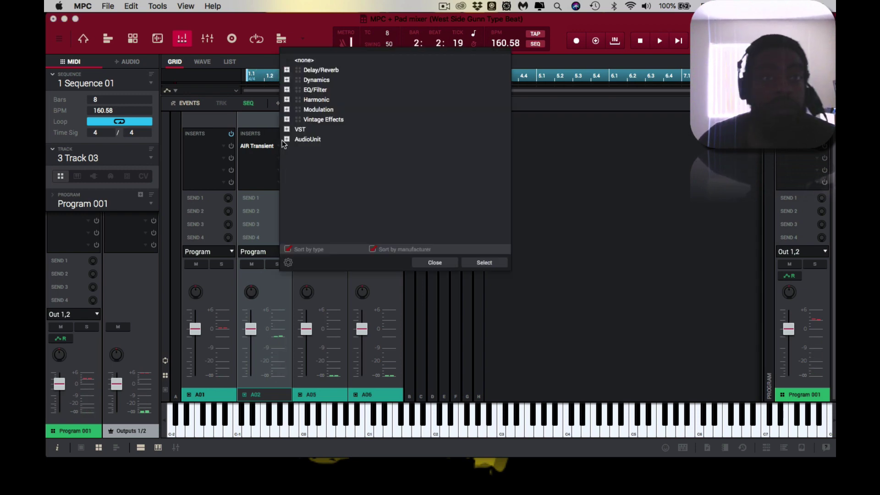
left_click(287, 70)
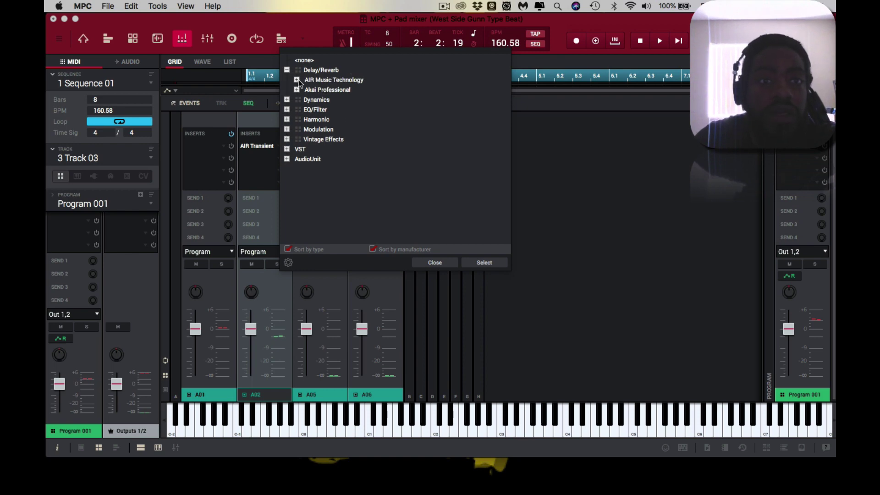
left_click(297, 81)
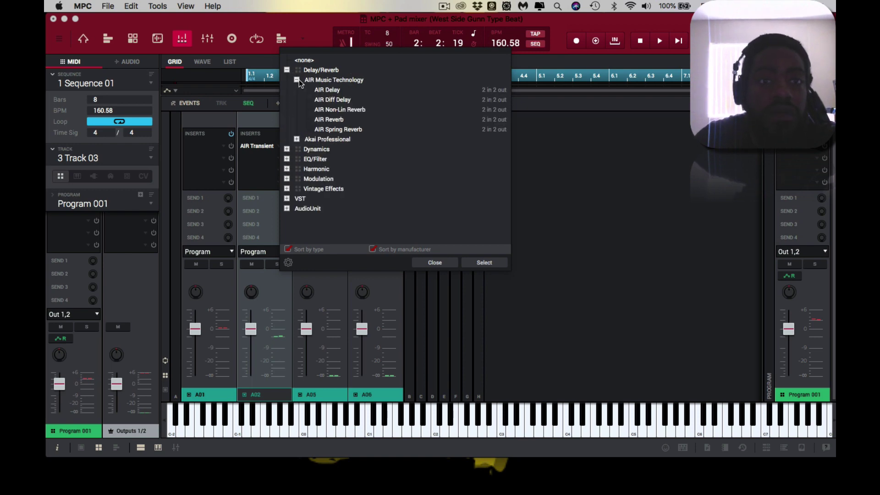
double_click(319, 120)
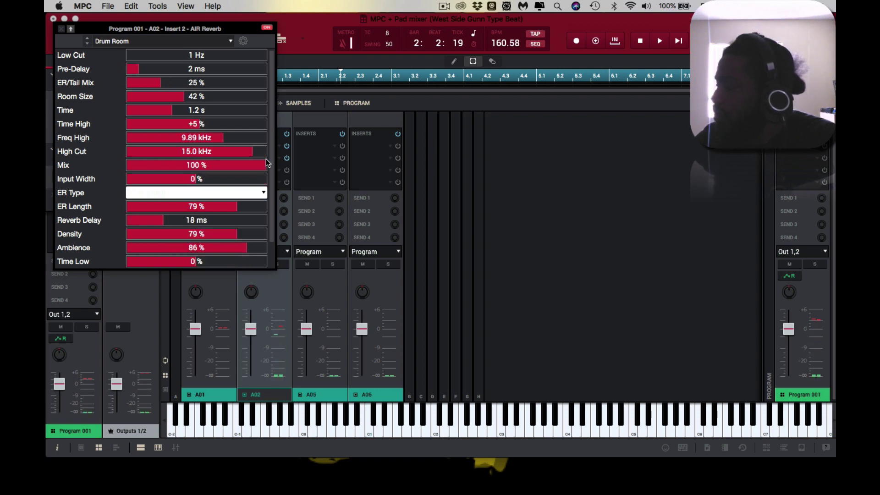
Step: Play the sequence with AIR Reverb's Basic Small preset on pad A02, then return to Main Mode and close the effect's settings
key("space")
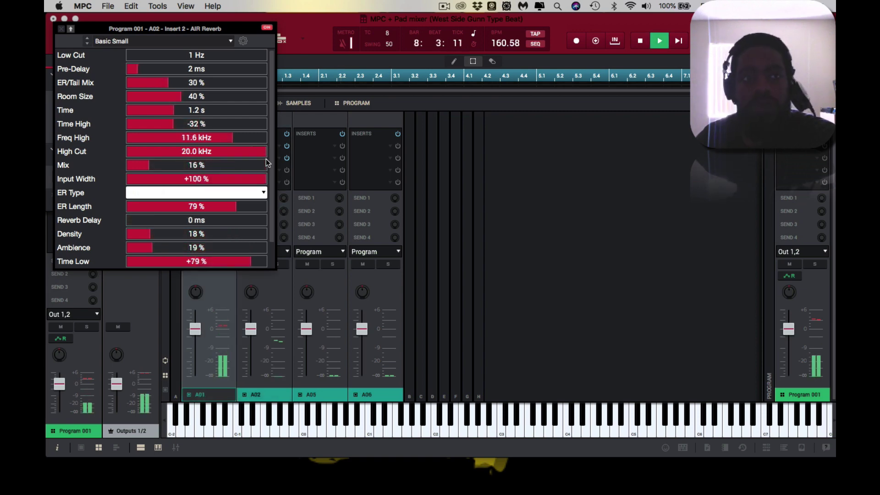
key("super+1")
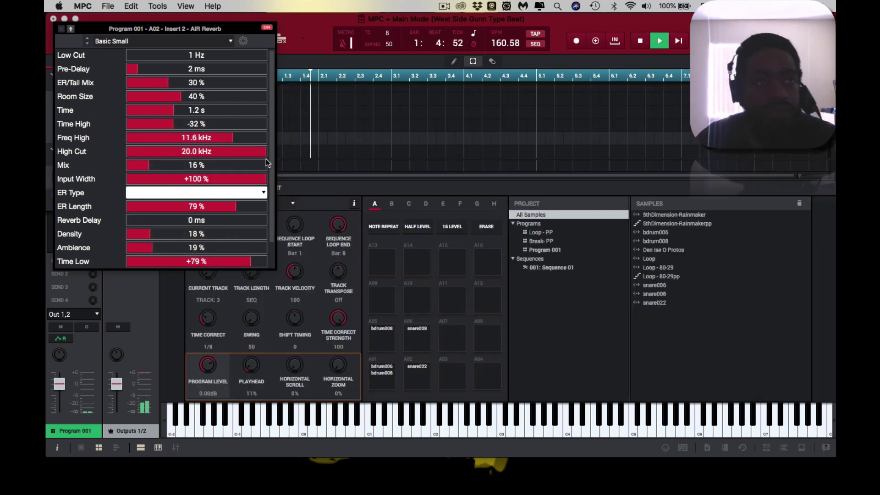
left_click(62, 29)
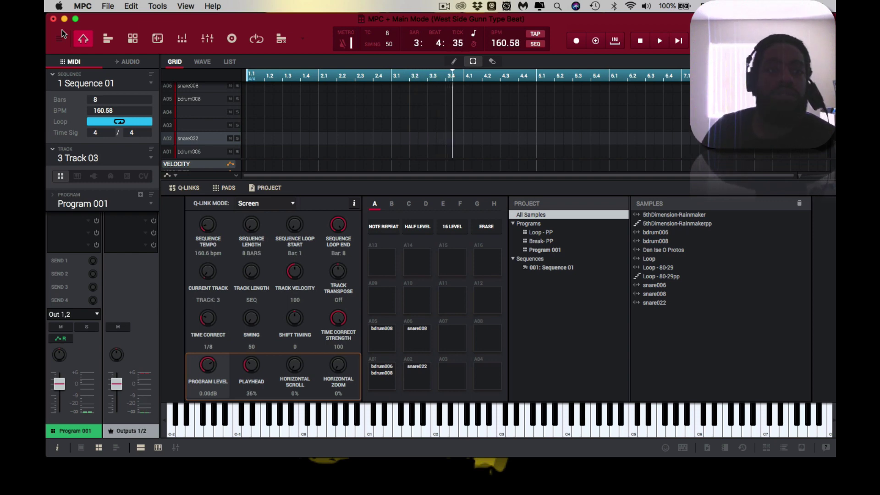
Step: Record a kick and snare pattern with pads A01 and A02 into Track 03 across the eight-bar sequence, then stop
key("space")
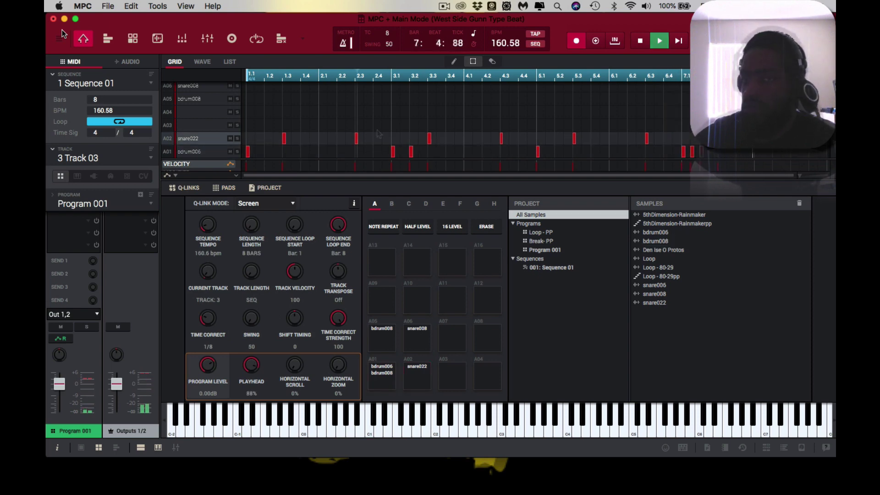
key("space")
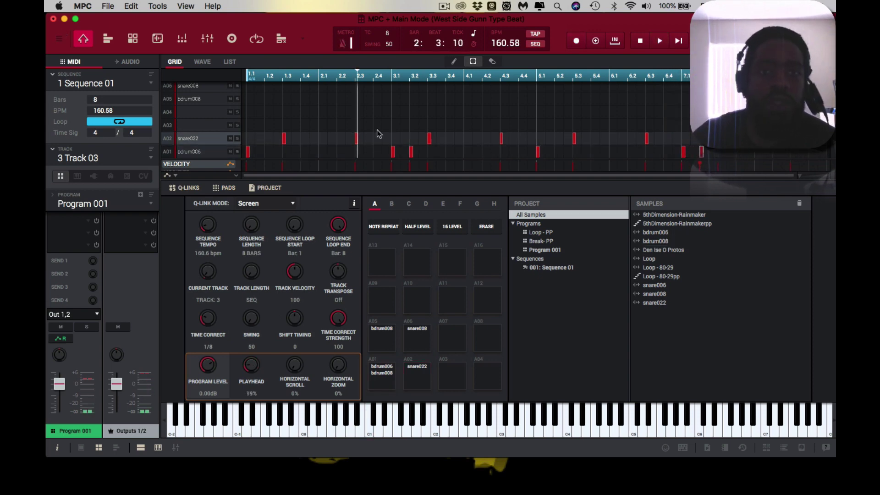
Step: Select all the snare022 notes and examine their timing against the grid up close
left_click(209, 139)
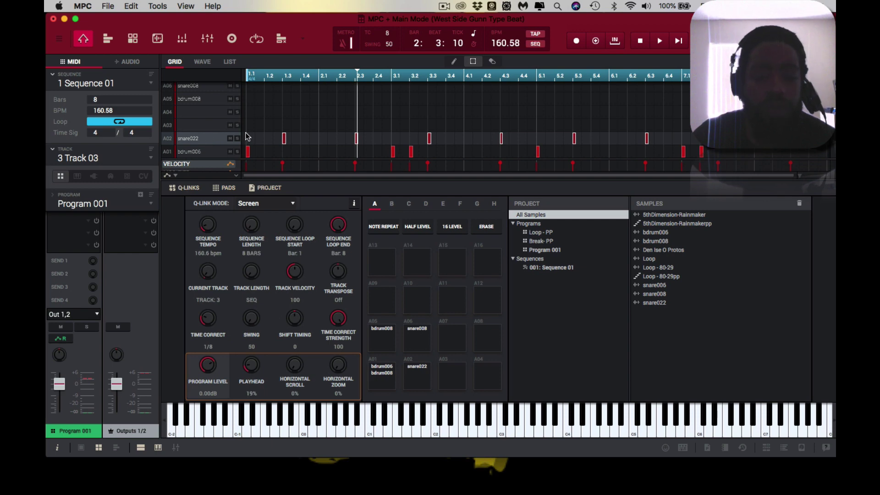
left_click(662, 167)
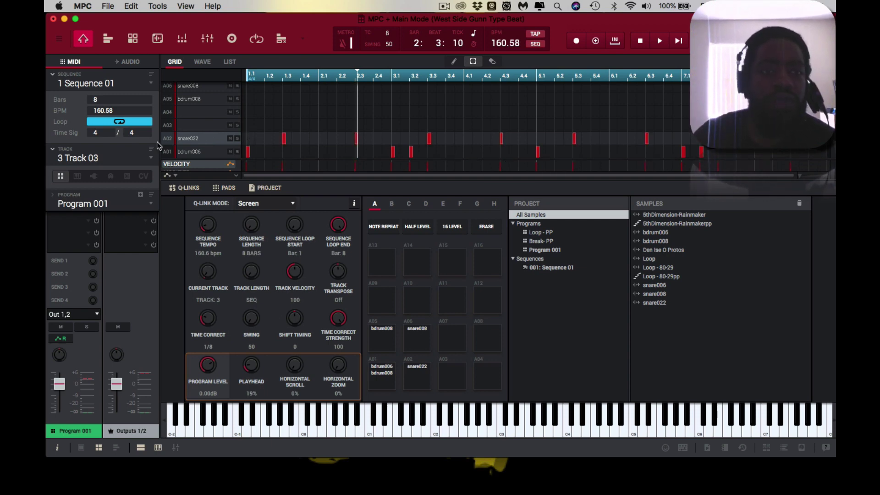
left_click(205, 140)
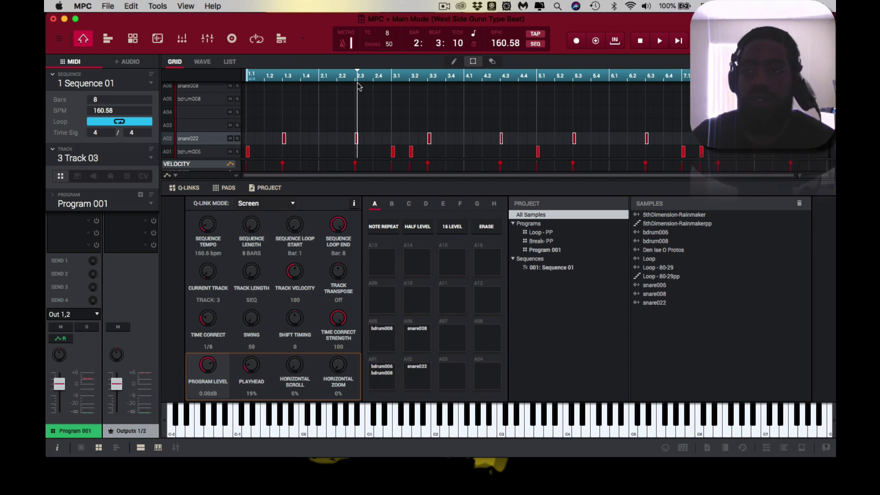
scroll(802, 174, "up", 10)
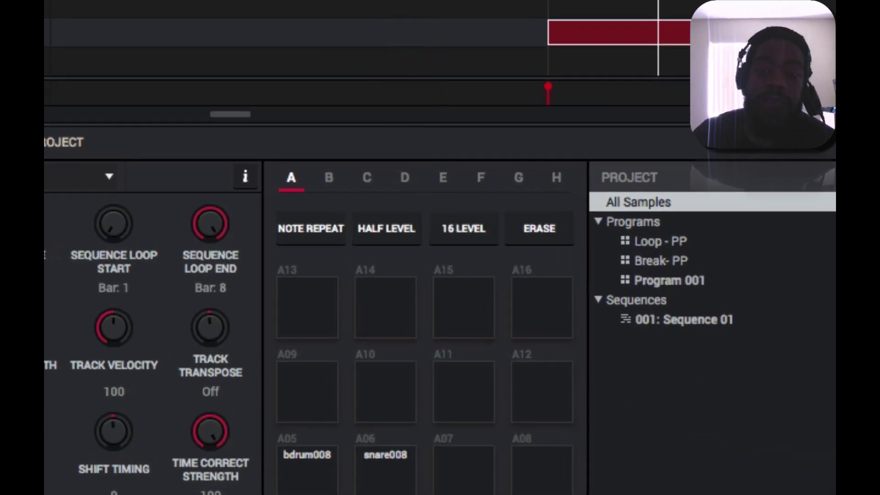
scroll(366, 60, "left", 3)
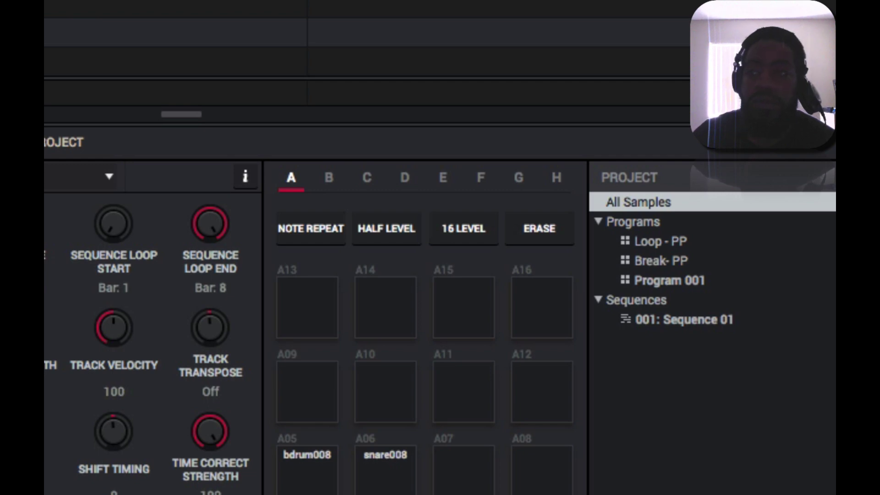
scroll(367, 60, "right", 3)
scroll(658, 46, "down", 1)
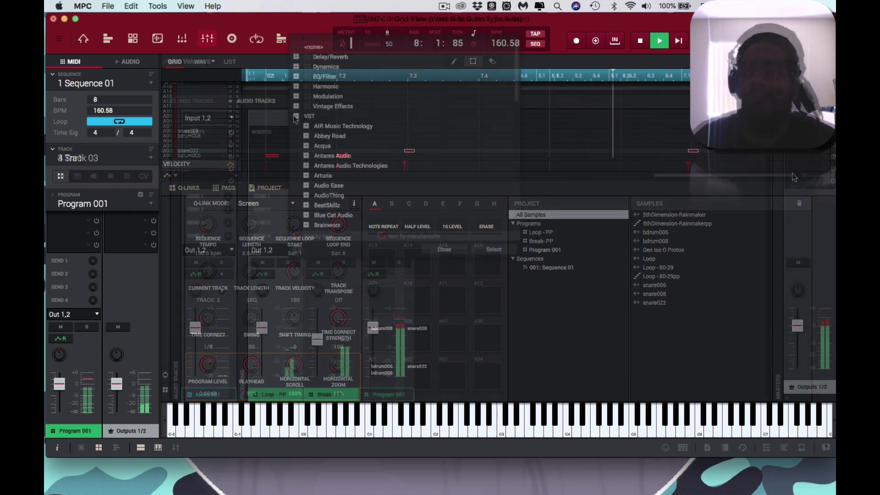
Step: Load XLN Audio's RC-20 Retro Color into the first insert slot of the Loop - PP program and open its settings
scroll(311, 183, "down", 5)
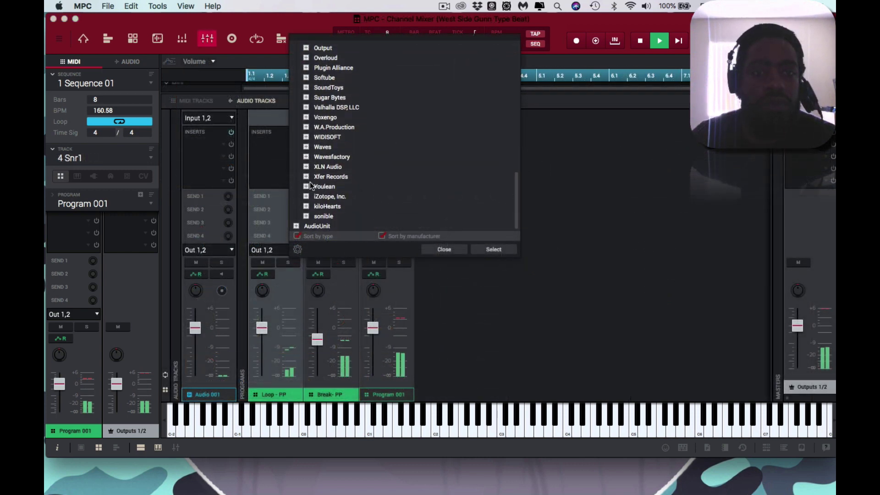
left_click(307, 177)
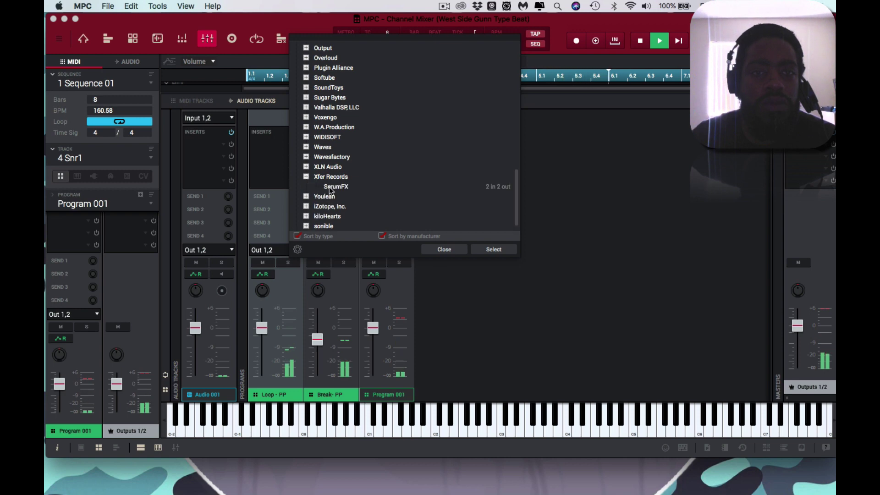
left_click(307, 167)
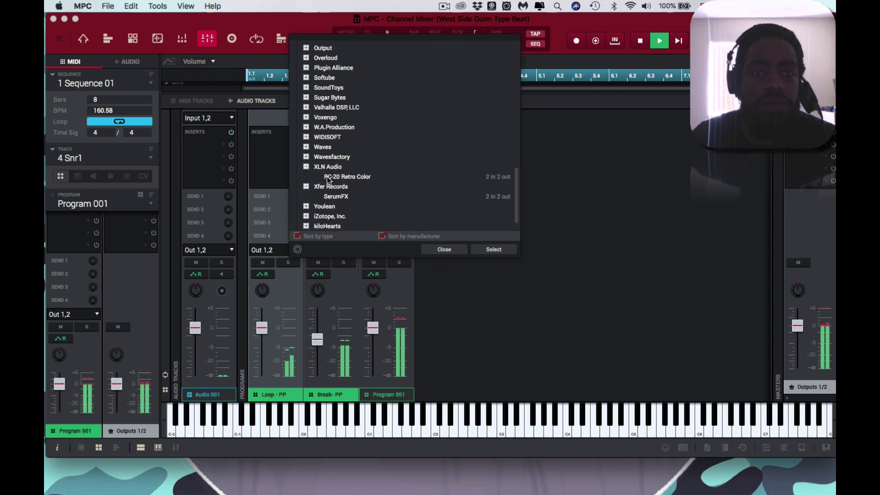
double_click(326, 177)
double_click(279, 146)
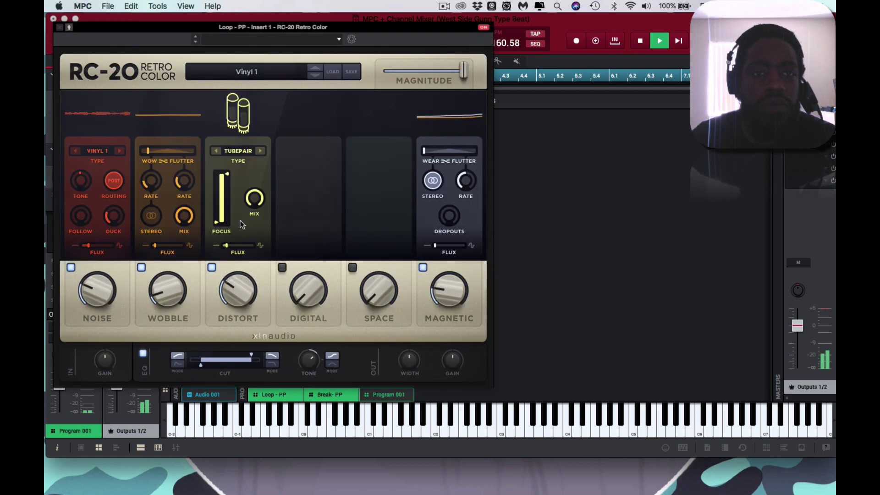
Step: Lower RC-20's Noise amount to 10 % and switch the noise type to Vinyl 2
left_click_drag(108, 294, 100, 312)
left_click(120, 152)
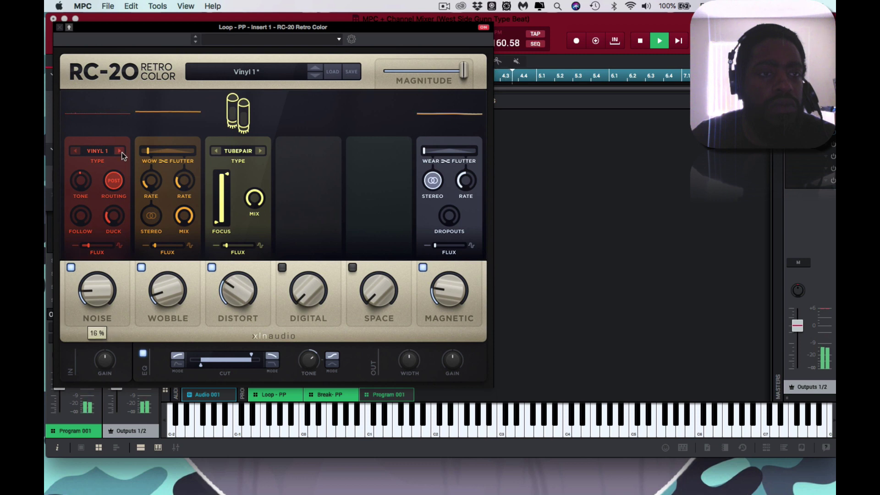
mouse_move(94, 297)
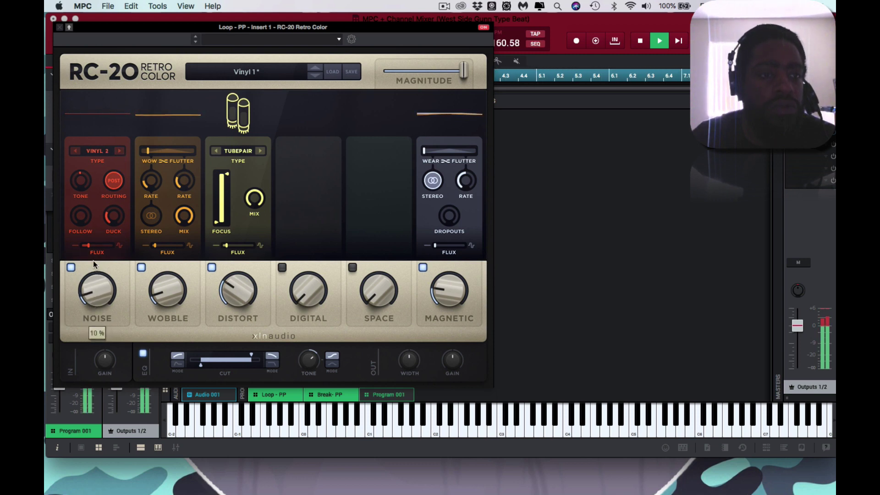
mouse_move(90, 249)
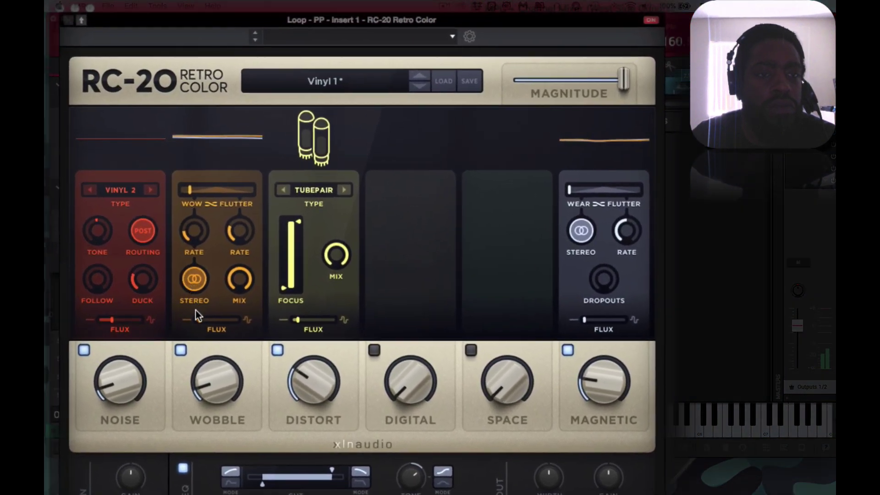
Step: Set RC-20's Wobble to 13 % with Flux at 17 % and Flutter at 46 %, comparing Stereo off and on before leaving it on
left_click_drag(199, 319, 203, 323)
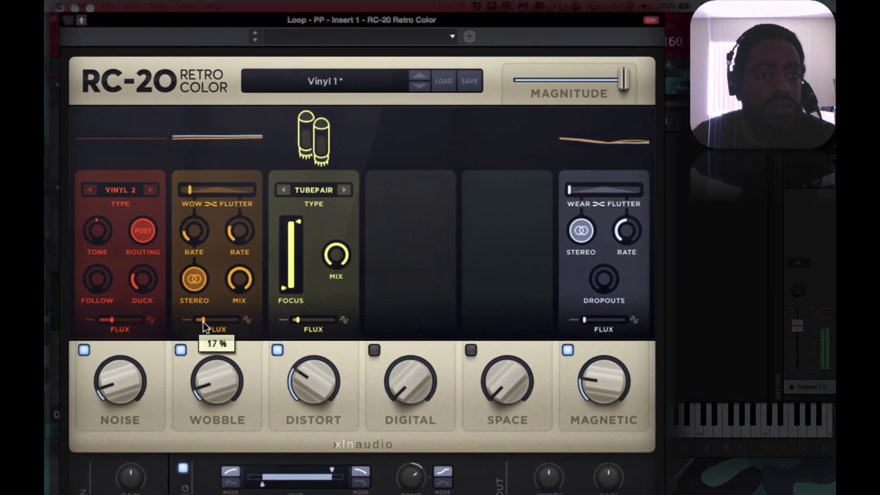
left_click_drag(188, 194, 193, 195)
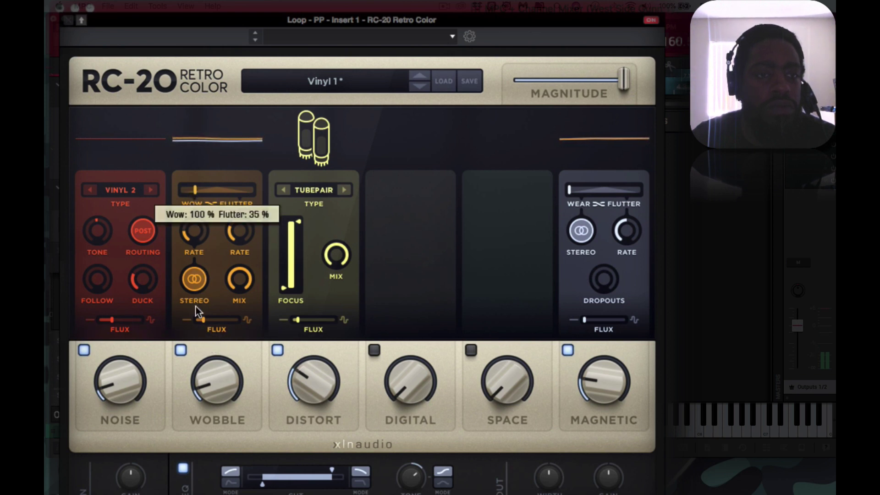
left_click(194, 287)
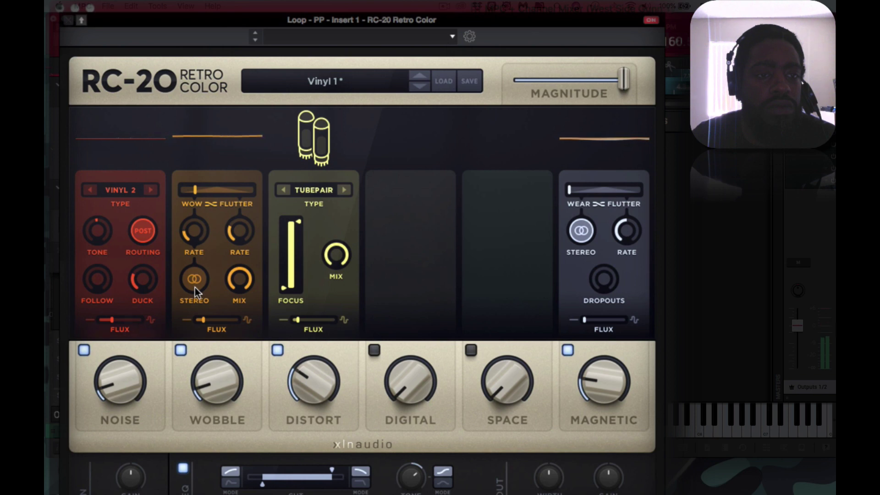
mouse_move(208, 376)
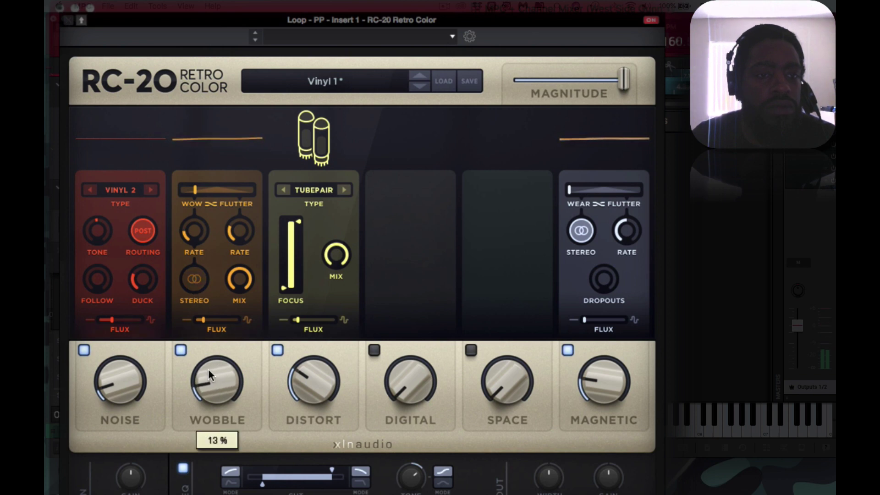
left_click(197, 288)
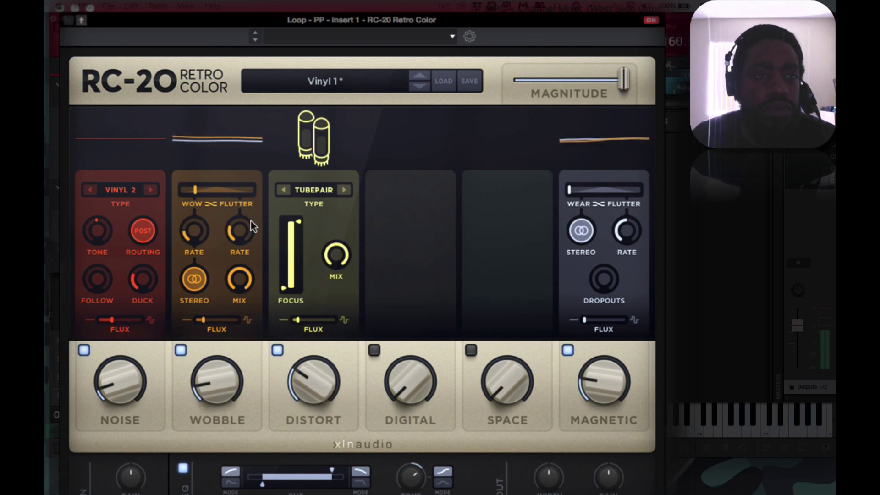
left_click_drag(197, 191, 201, 194)
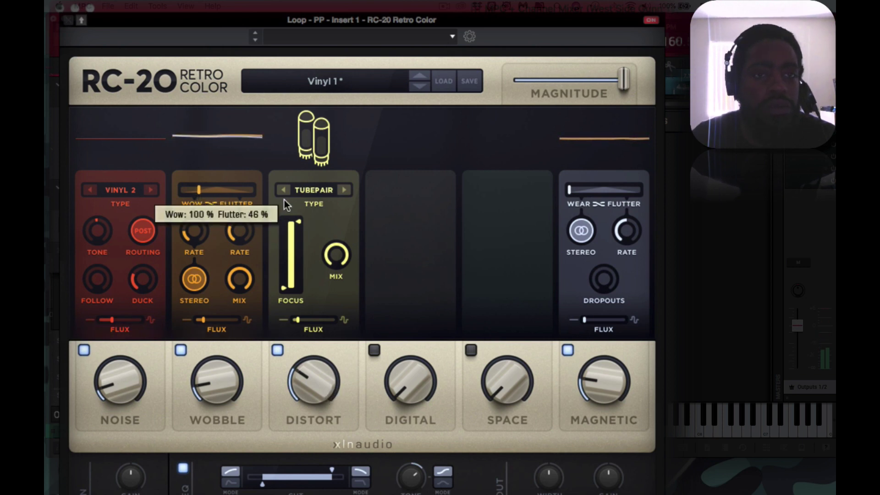
Step: Audition the Iron, Crunch and Heavy distortion types, try Heavy at 51 % mix, and reset the mix to its default
left_click(344, 190)
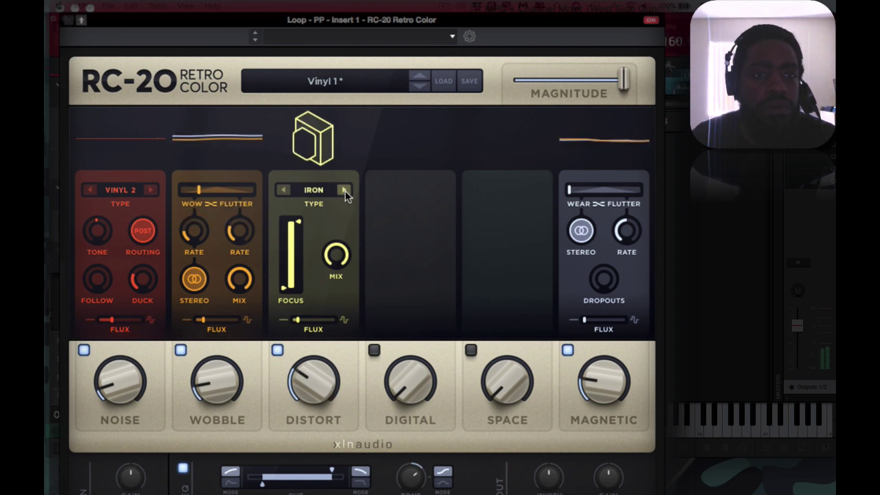
left_click(344, 191)
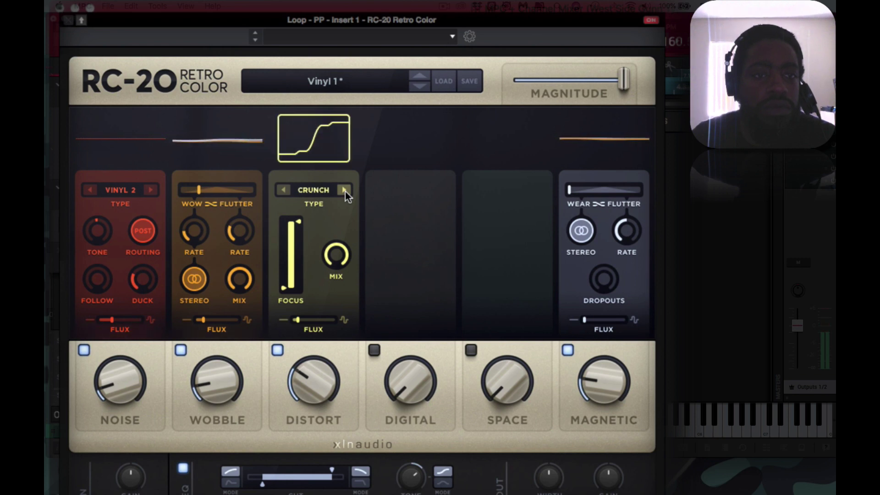
left_click(344, 191)
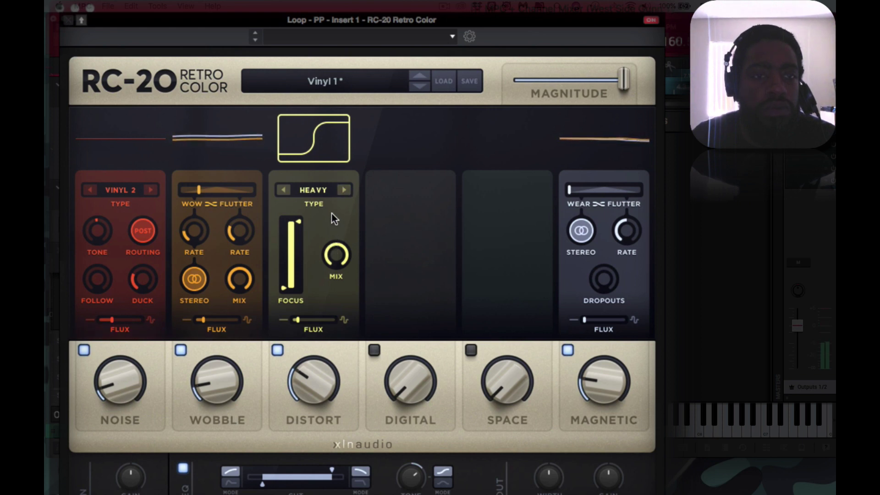
mouse_move(330, 259)
left_click_drag(329, 259, 326, 330)
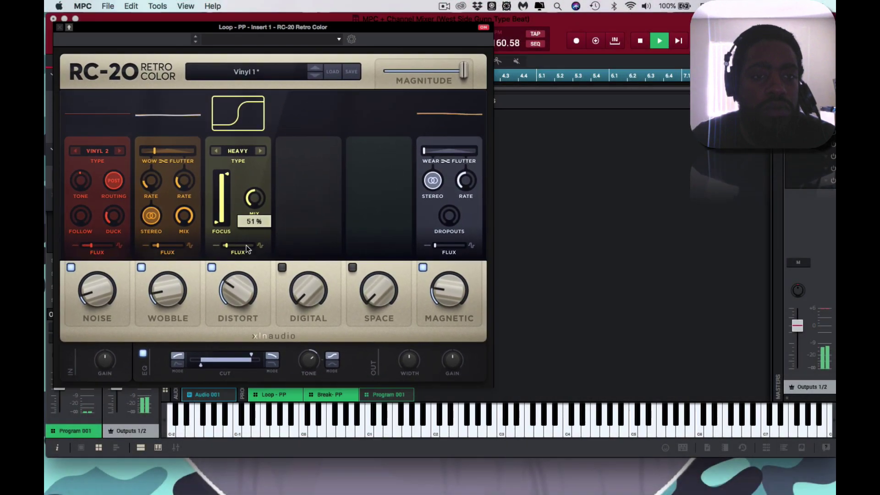
double_click(259, 199)
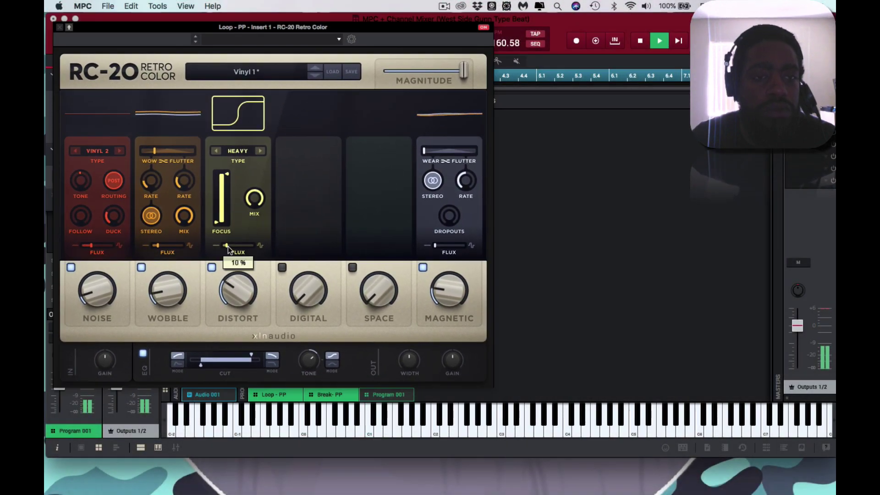
Step: Raise the Distort section's Flux slightly and switch the distortion type to Zap
left_click_drag(227, 247, 233, 246)
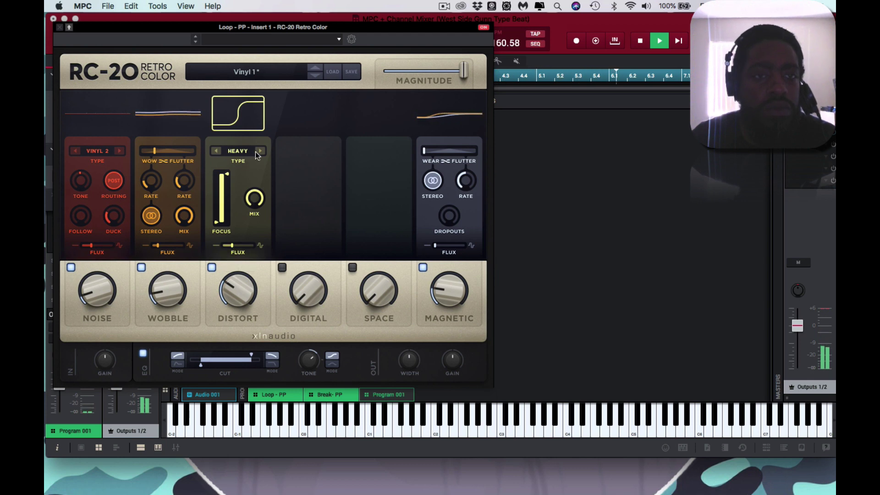
left_click(259, 152)
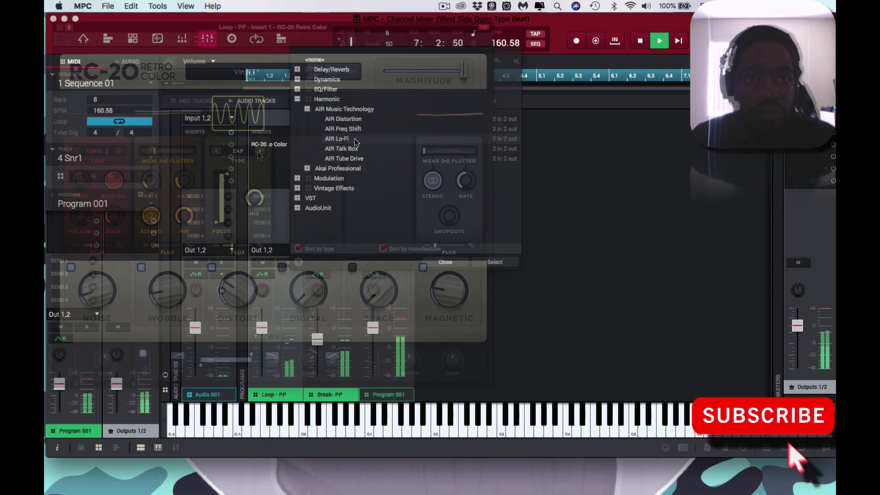
Step: Load AIR Lo-Fi with the Sample Rate Down preset into Loop - PP's second insert slot, then return to Main Mode and close its settings
double_click(356, 142)
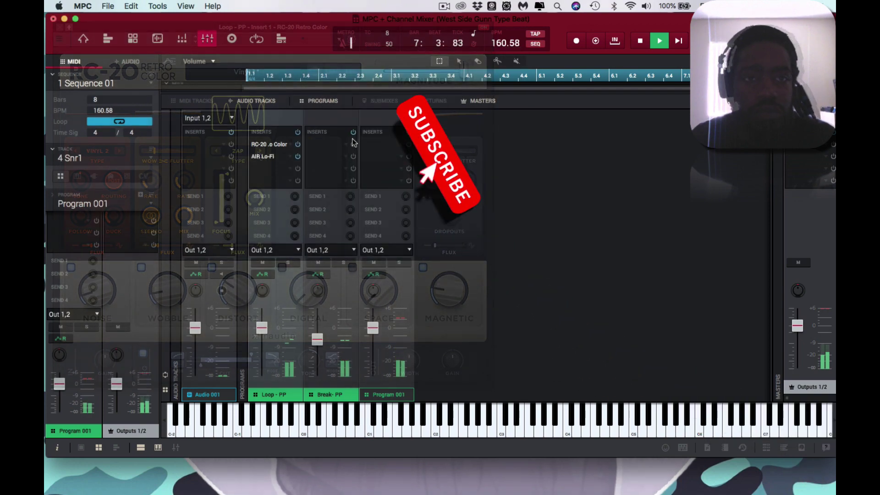
left_click(271, 155)
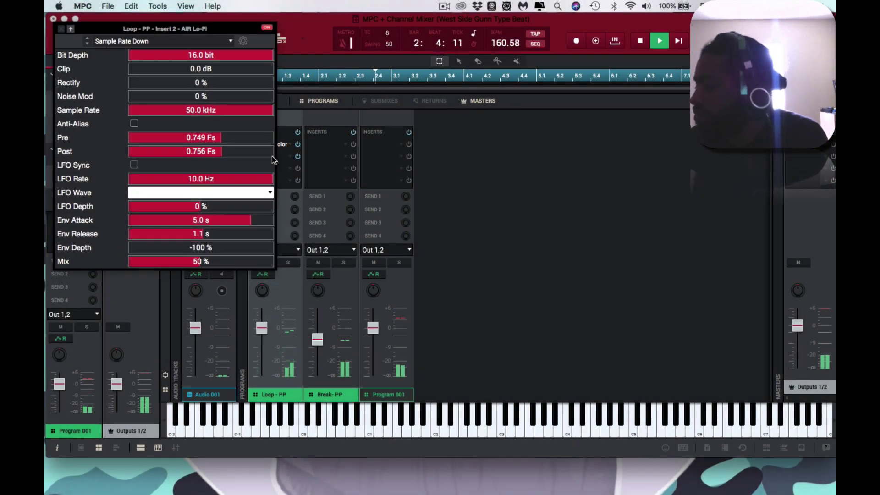
key("Escape")
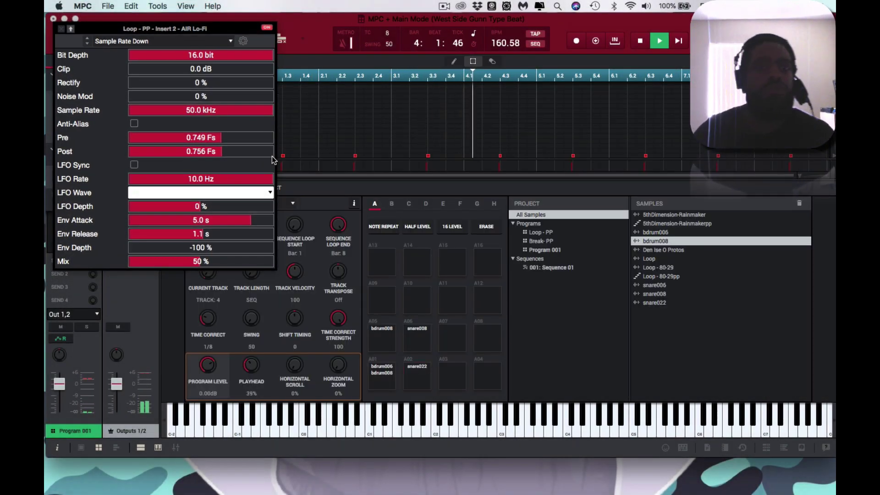
left_click(61, 28)
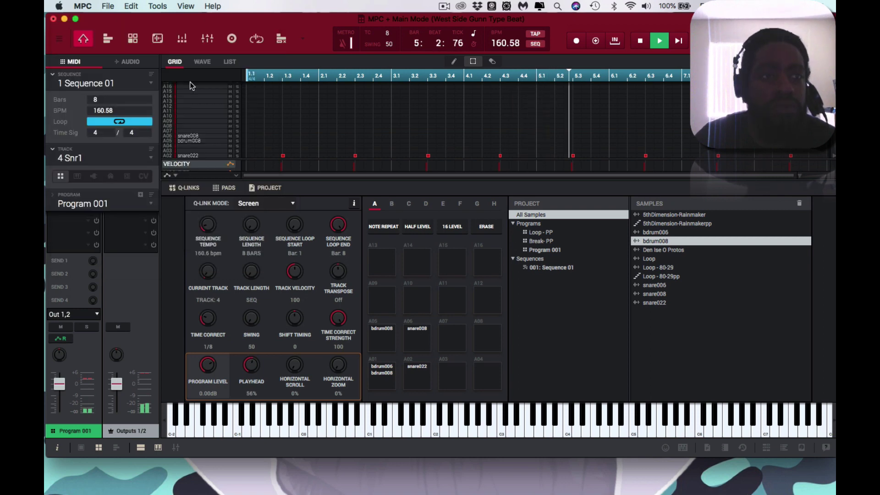
Step: Stop playback and copy Sequence 01 to make a second sequence
key("space")
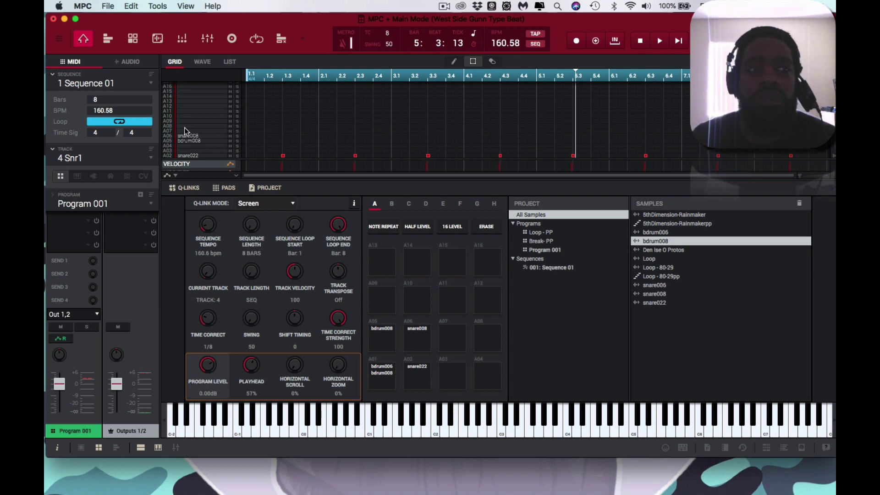
right_click(110, 85)
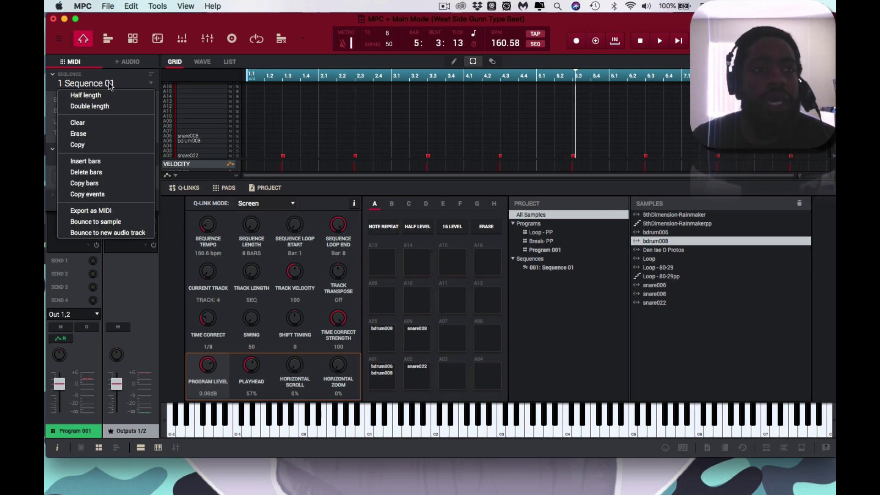
left_click(104, 142)
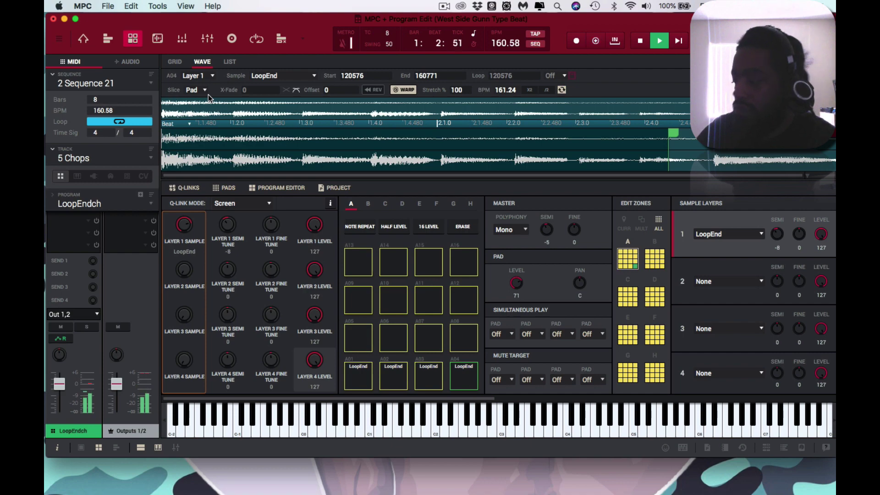
Step: Copy Loop - PP's AIR Lo-Fi insert to LoopEndch's second slot and name track 5 of Sequence 01 Chops
left_click(207, 38)
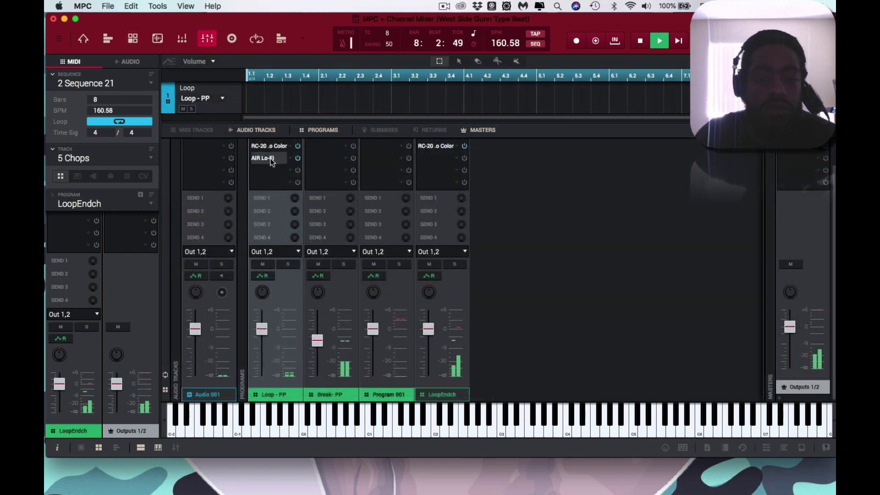
left_click_drag(305, 165, 434, 165)
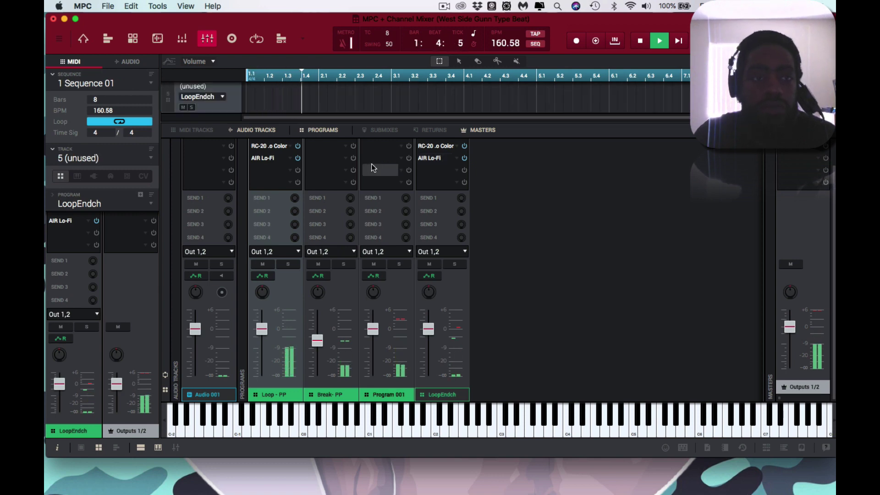
double_click(111, 158)
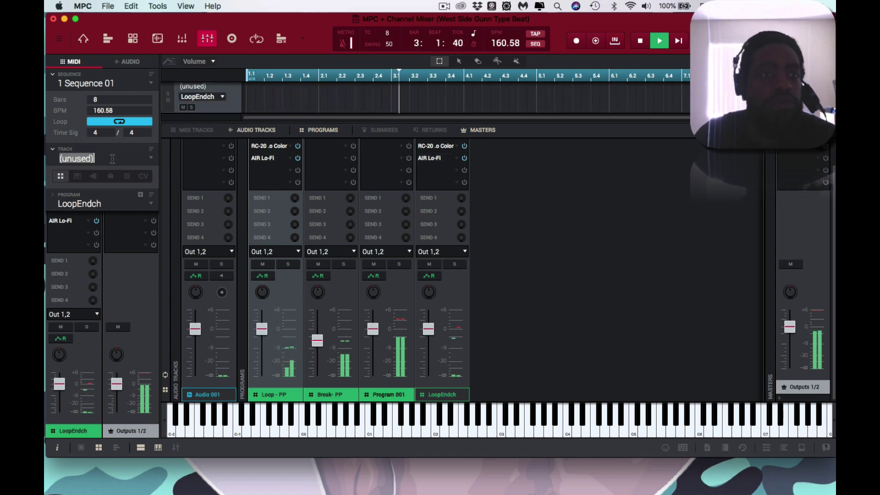
type("Chops")
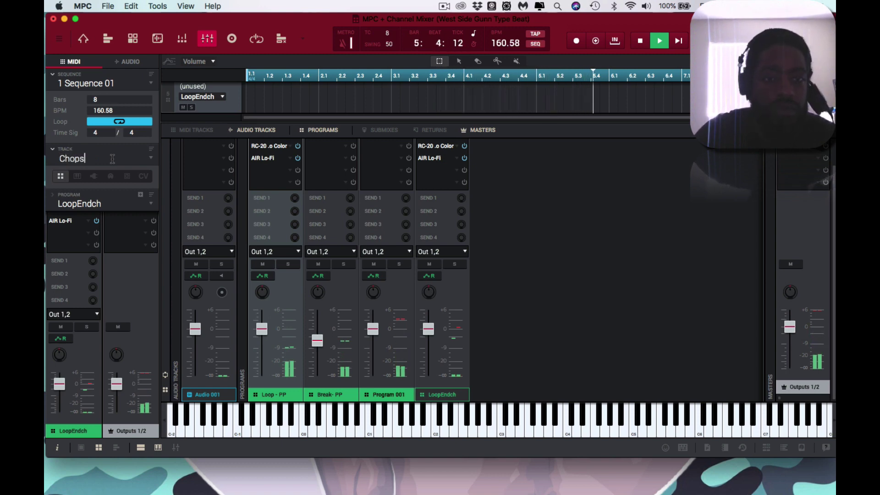
key("Return")
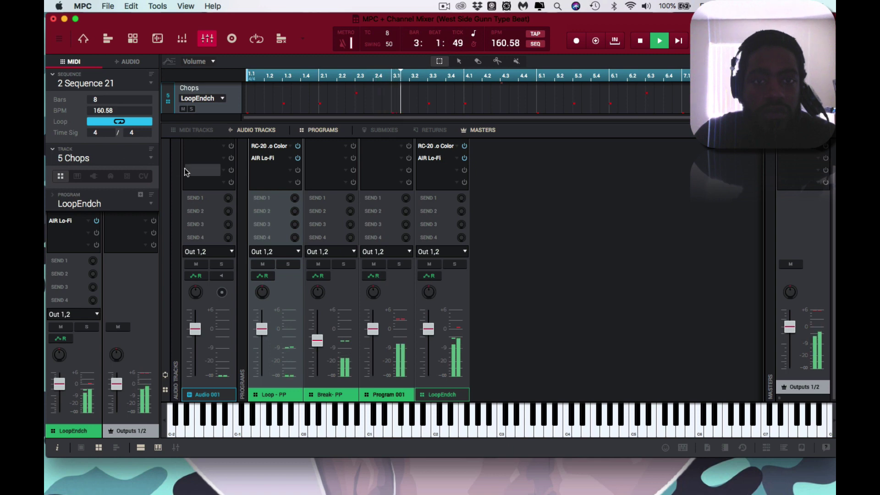
Step: Lower the LoopEndch, Loop - PP and Break- PP program levels in the channel mixer to just below -9 dB
left_click_drag(428, 328, 428, 350)
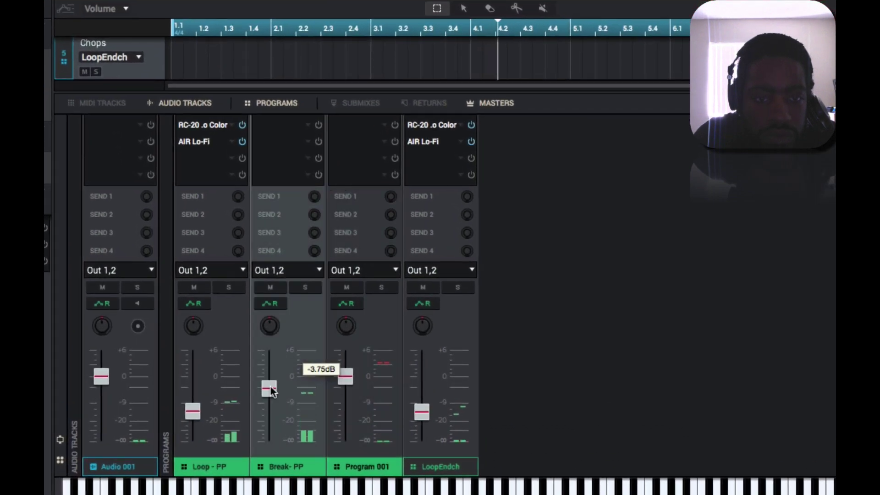
left_click_drag(303, 363, 304, 375)
left_click_drag(271, 412, 271, 409)
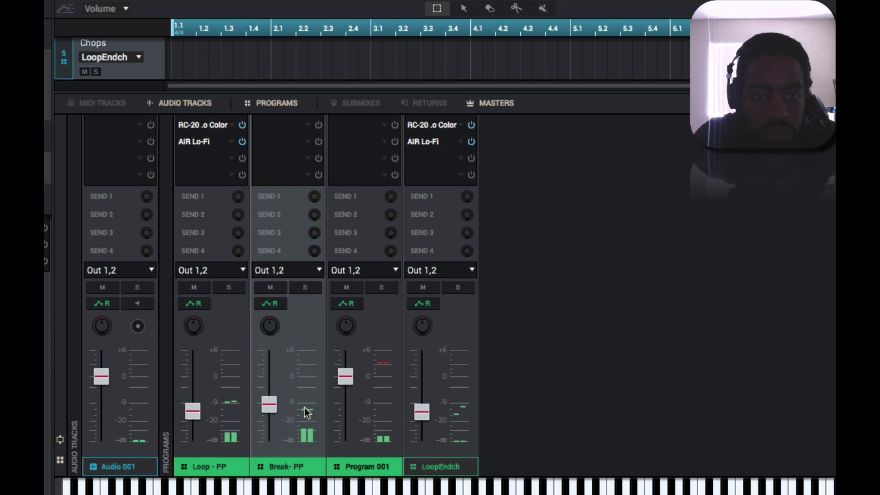
left_click_drag(269, 404, 272, 411)
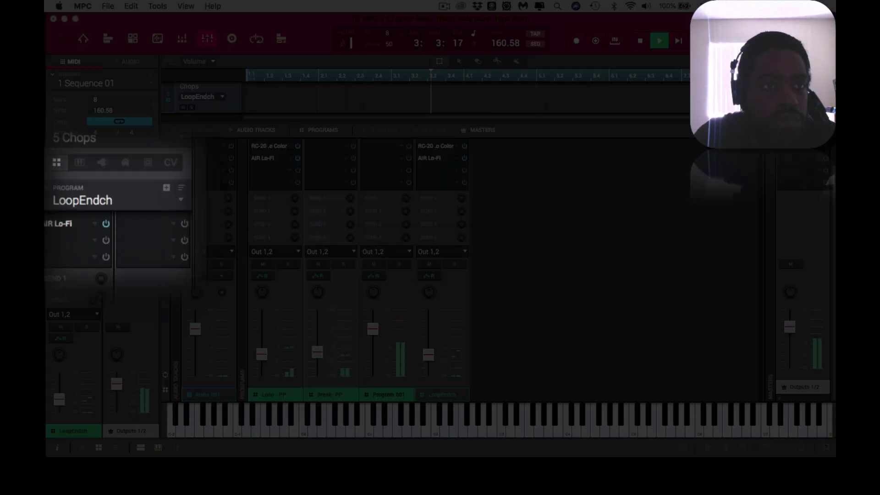
Step: Select the Kik track, show its pad mixer, and lower the snare on pad A02 to about -7 dB
left_click(178, 138)
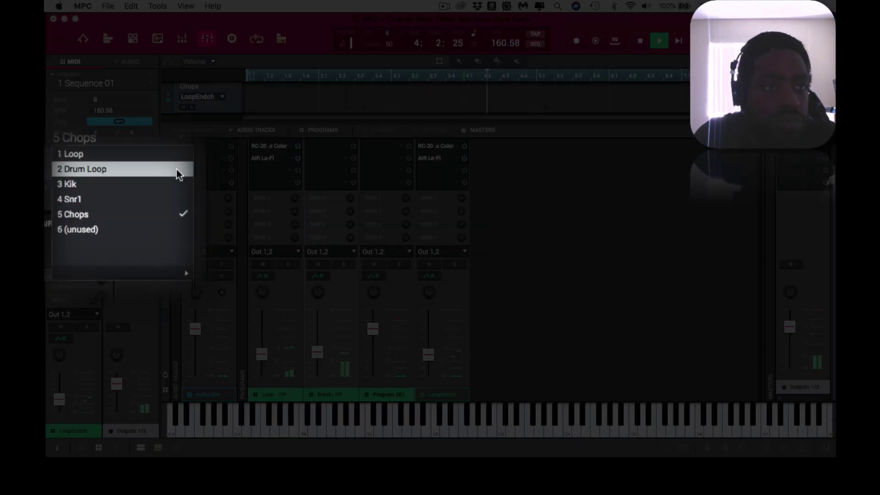
left_click(174, 185)
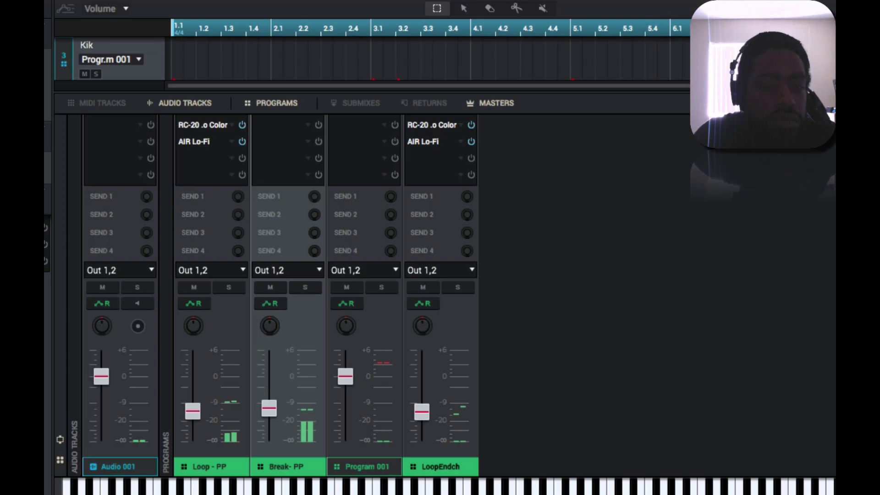
key("ctrl+g")
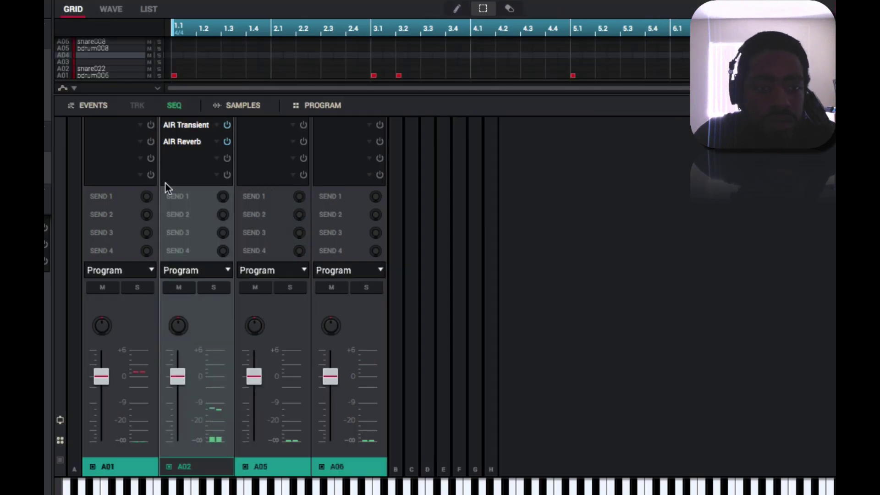
mouse_move(187, 353)
left_click_drag(176, 386, 176, 402)
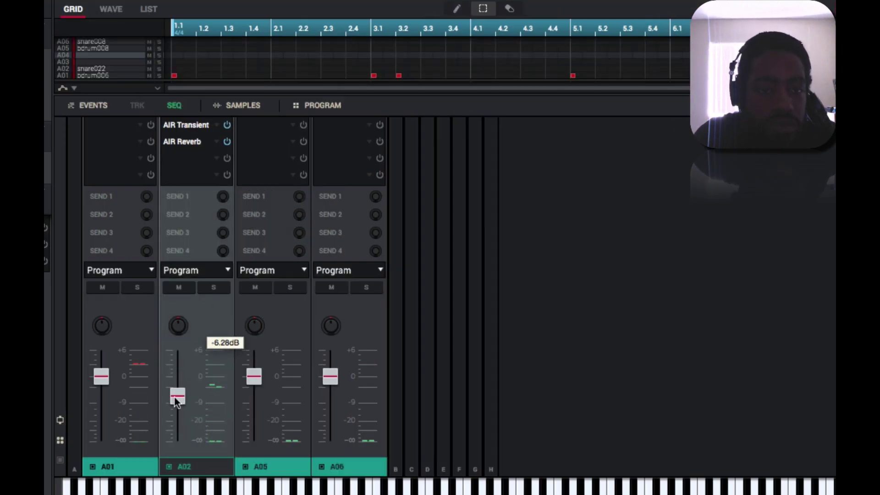
key("space")
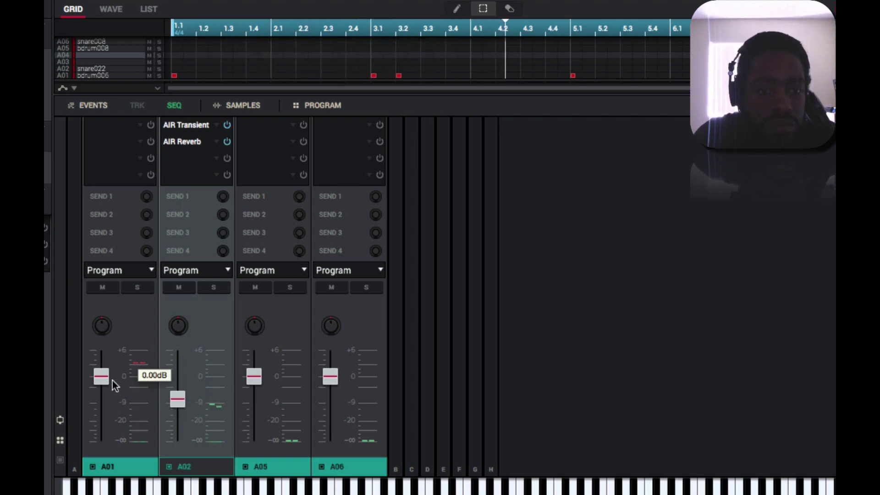
Step: Lower the kick on pad A01 to about -9 dB and fine-tune its level
left_click_drag(104, 378, 117, 390)
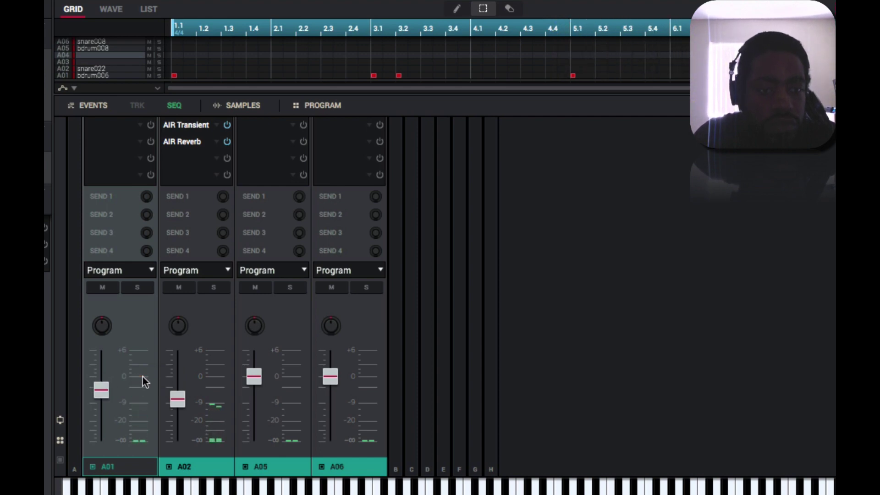
left_click_drag(109, 392, 101, 405)
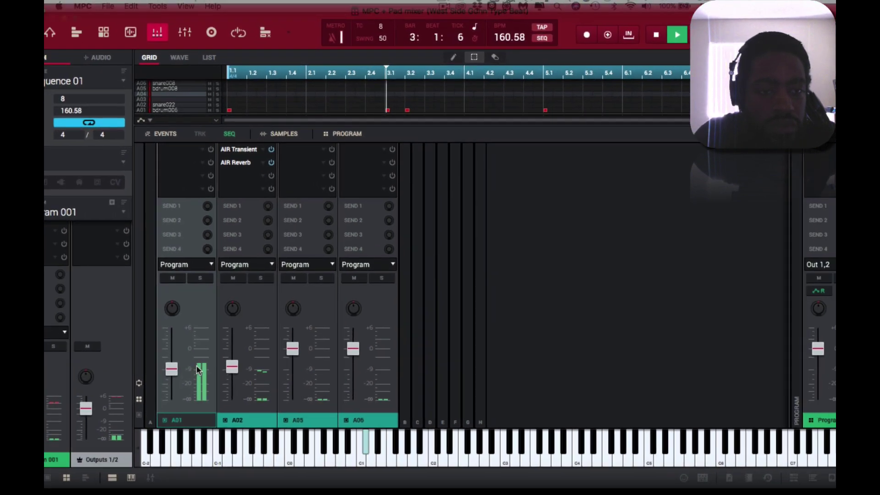
left_click_drag(172, 365, 197, 351)
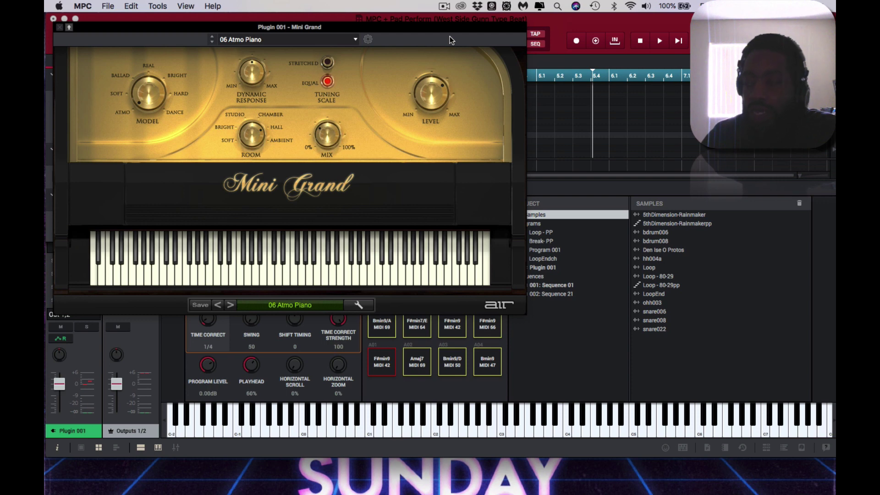
Step: Record a Mini Grand chord pattern with 06 Atmo Piano on Track 07 and lower Plugin 001 to about -11 dB
key("shift+space")
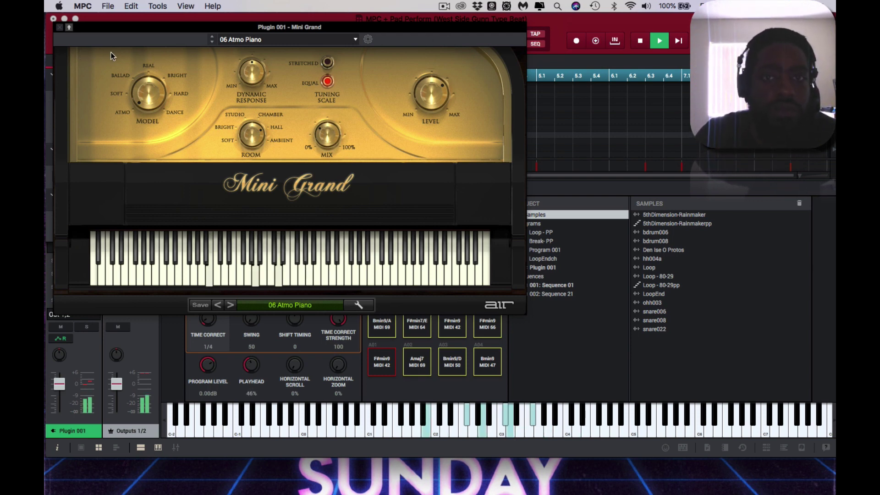
left_click(57, 28)
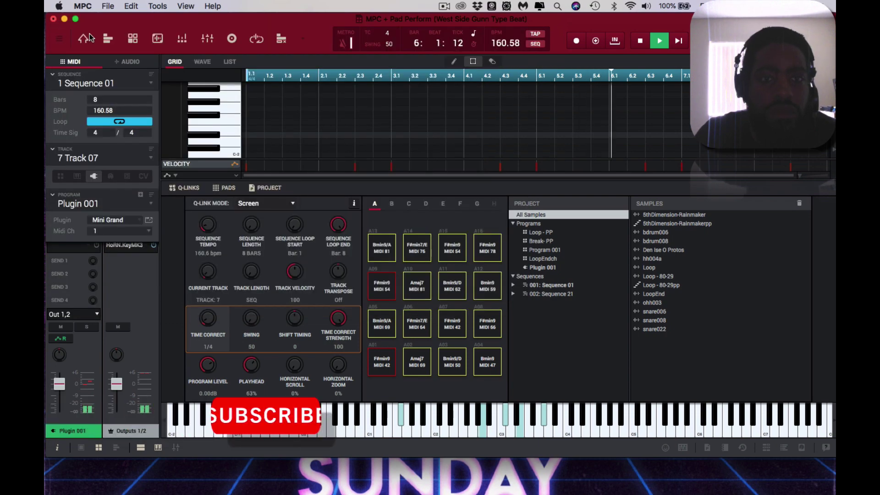
left_click(208, 41)
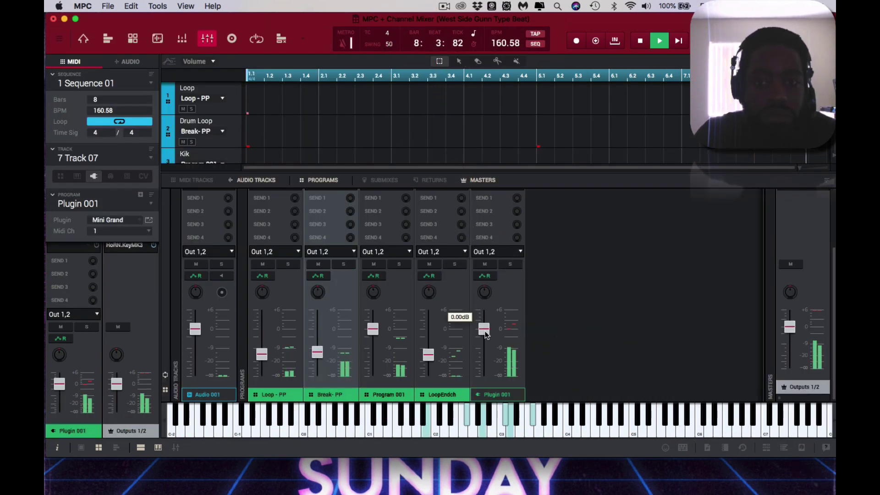
mouse_move(486, 338)
left_mouse_down()
mouse_move(491, 358)
mouse_move(484, 351)
left_mouse_up()
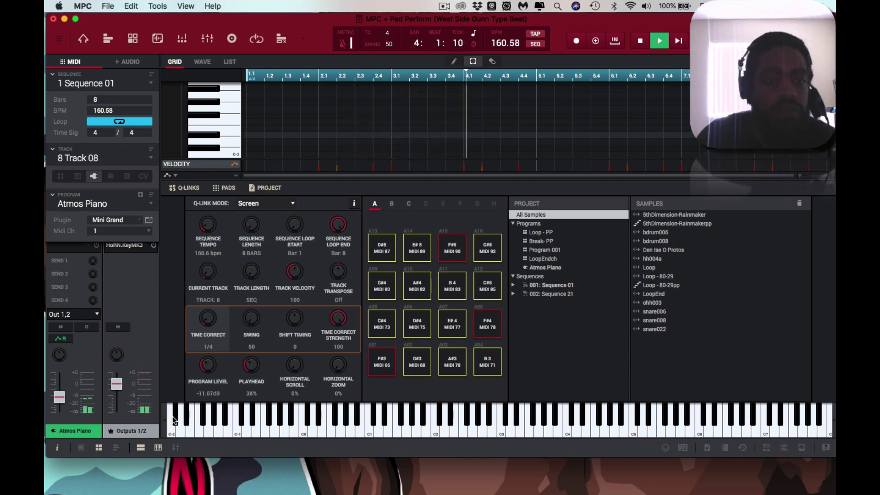
Step: Humanize the piano melody notes on track 8 with Eagerness 2, apply it, and raise the velocity Strength slightly
double_click(307, 179)
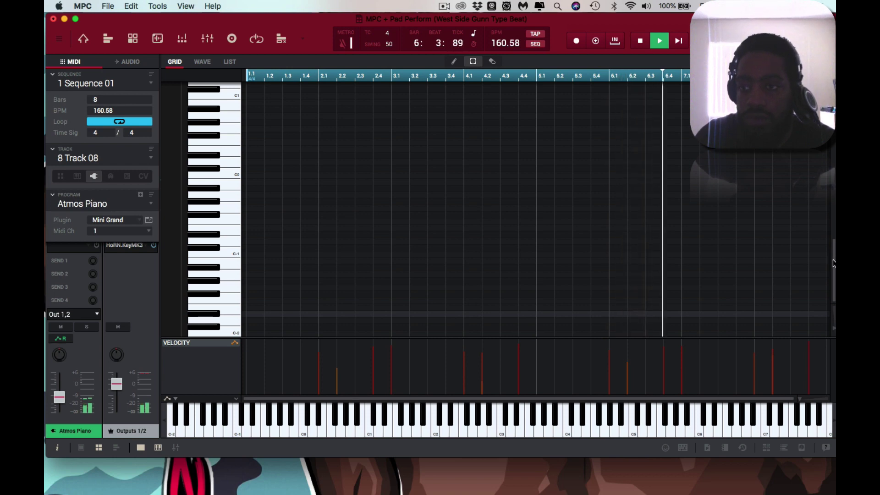
left_click_drag(835, 261, 833, 153)
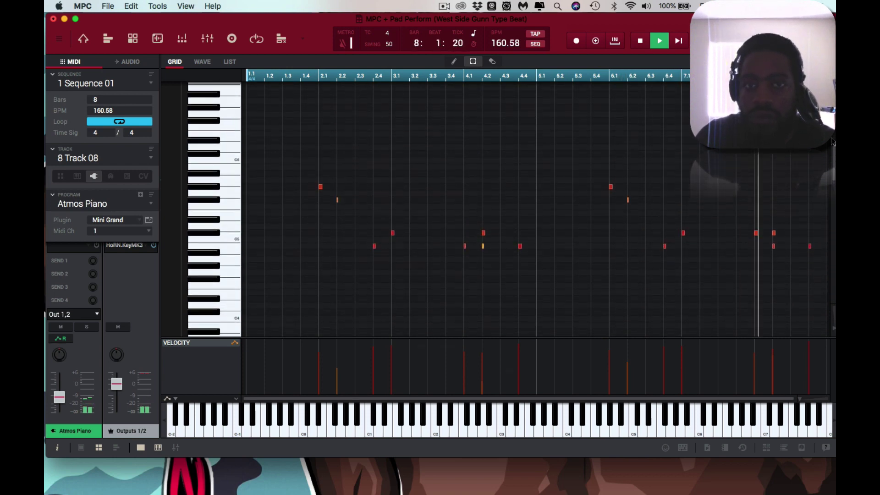
key("ctrl+h")
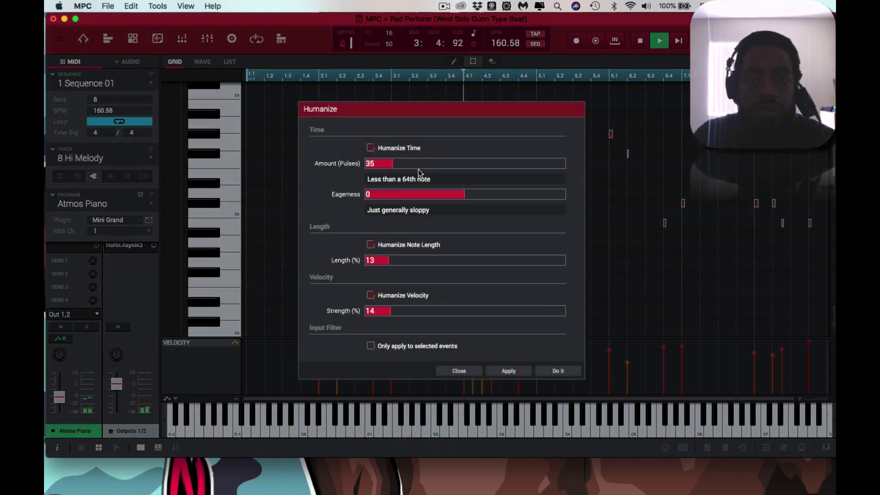
left_click_drag(460, 195, 477, 192)
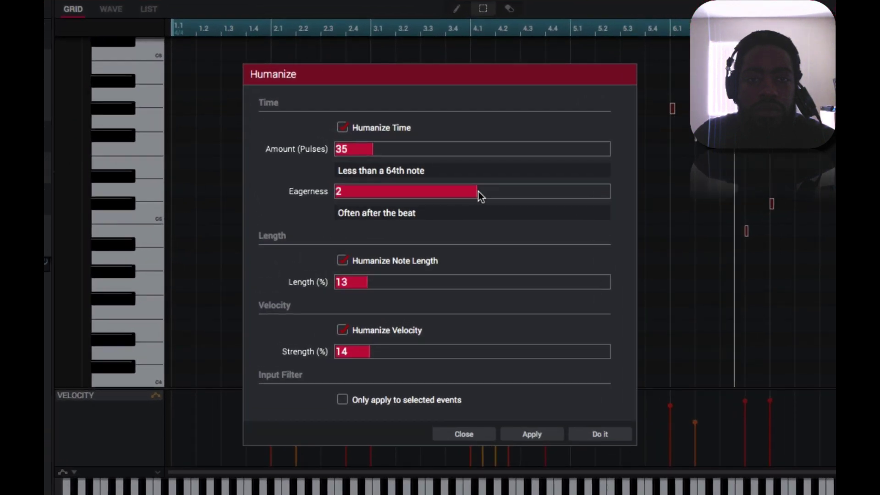
left_click(526, 434)
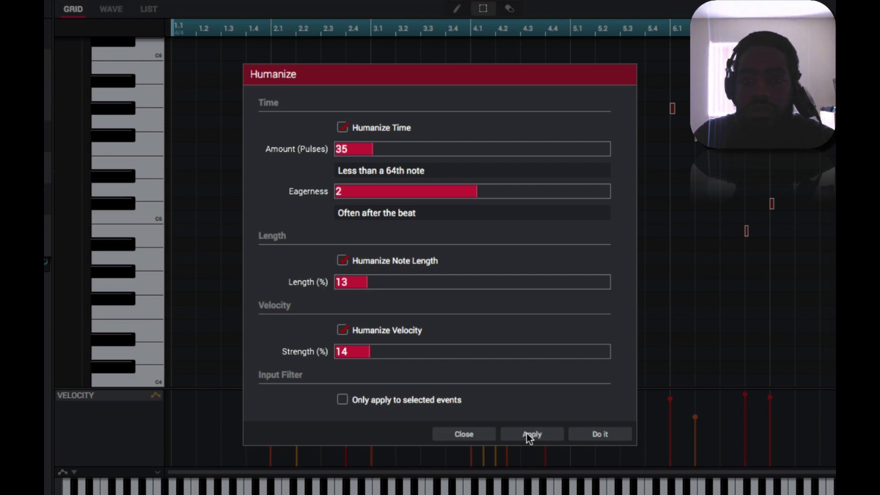
left_click_drag(369, 356, 390, 341)
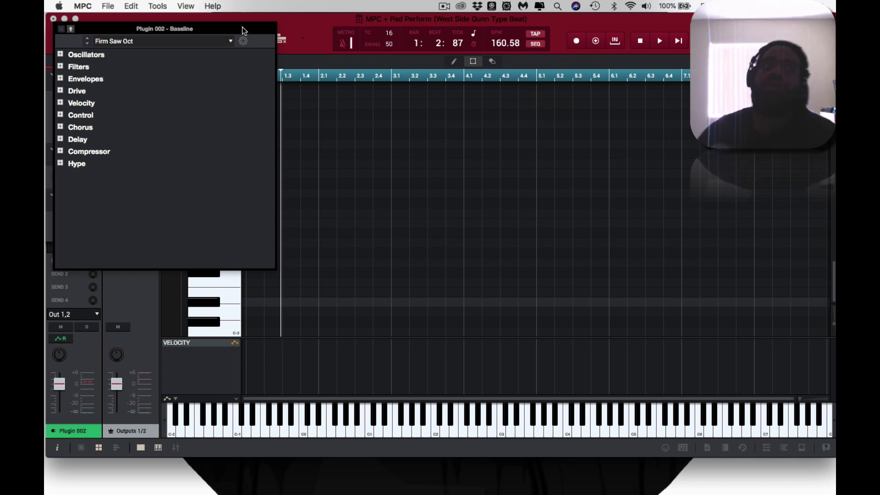
Step: Browse the Bassline plugin's Thump presets, keep Firm Saw Oct, and close the plugin window
left_click(202, 41)
mouse_move(196, 73)
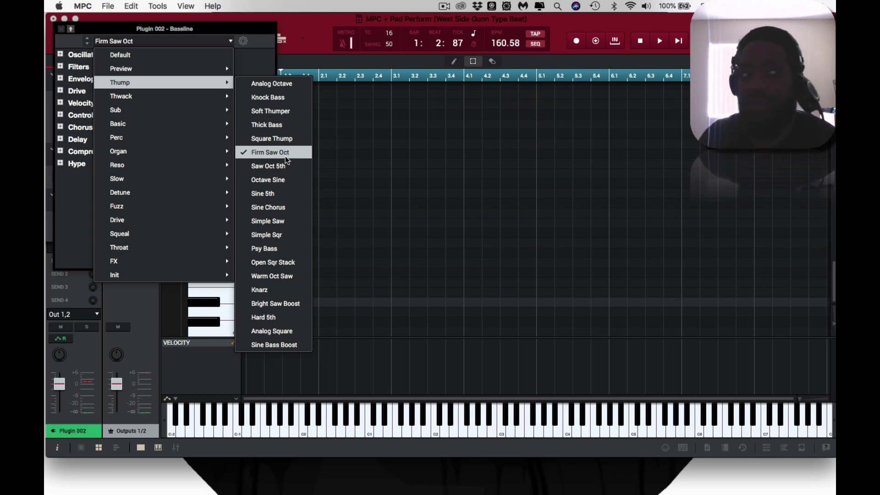
left_click(325, 18)
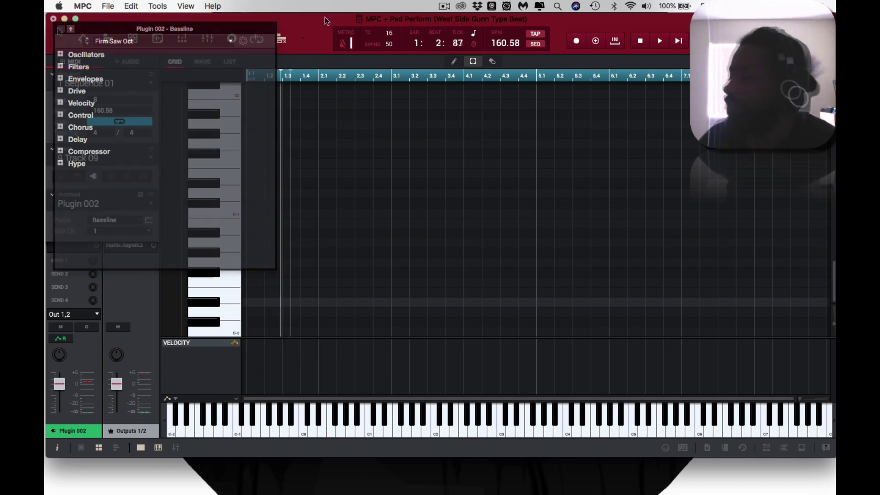
left_click(59, 29)
Step: Try a first recording of the Bassline part on Track 09 and discard the take
key("space")
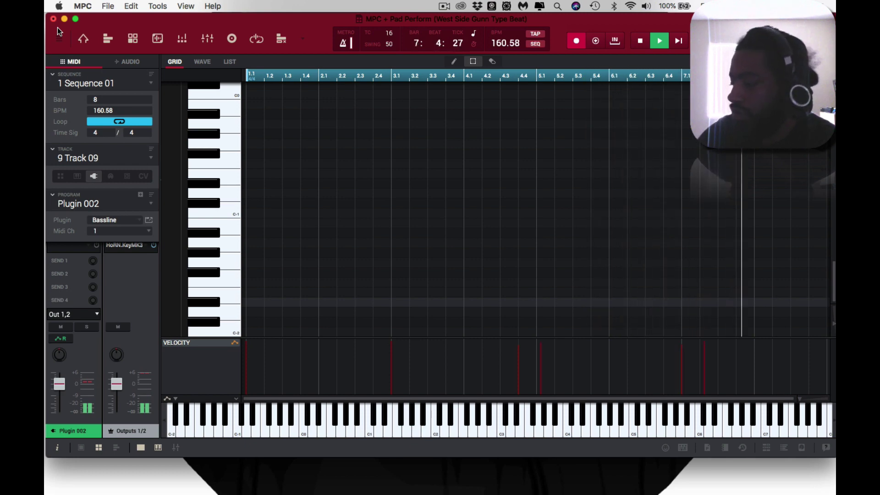
key("space")
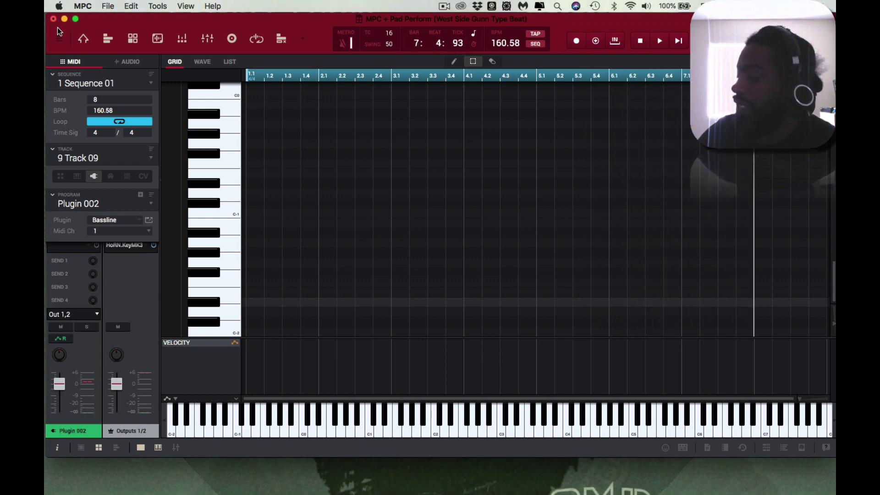
Step: Record the bassline on Track 09 and rename the track Bass
key("r")
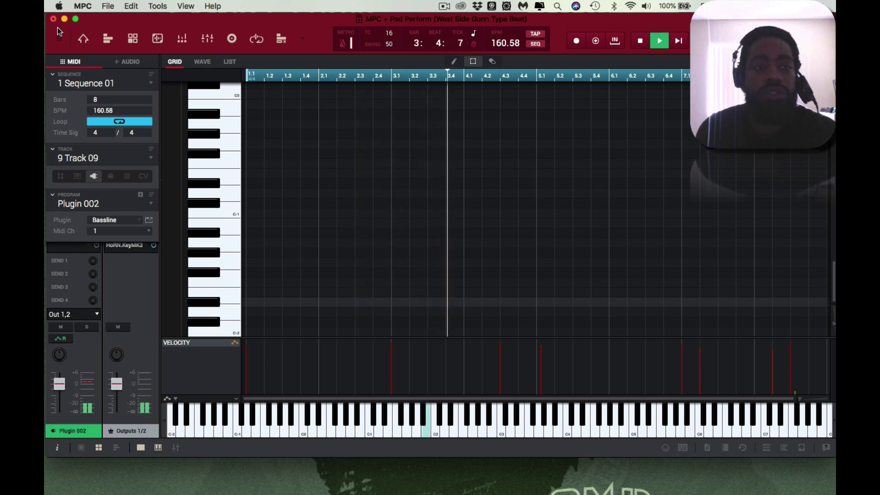
double_click(98, 159)
type("Bass")
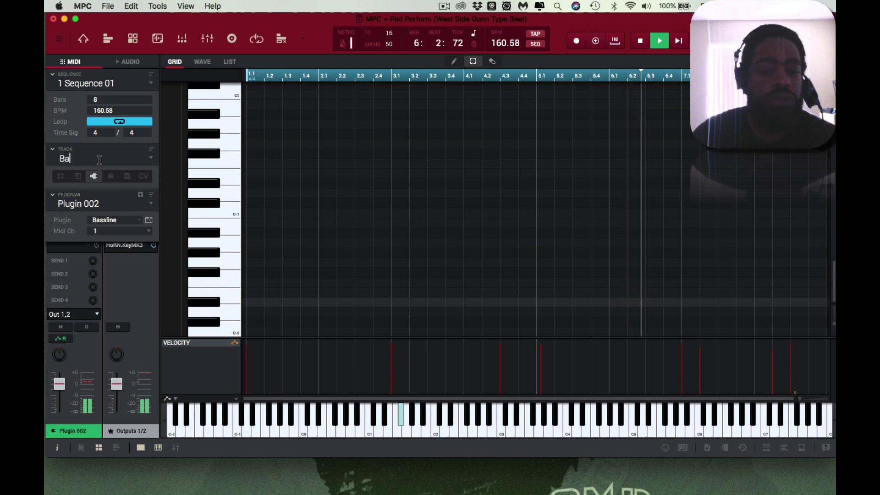
key("Return")
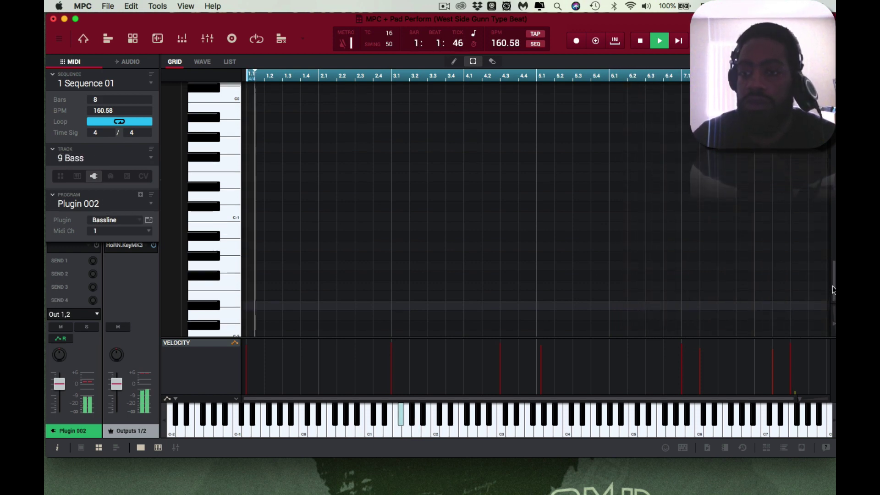
Step: Extend the late start of the long low bass note back to the beginning of bar 5 and check its alignment
left_click_drag(833, 285, 827, 228)
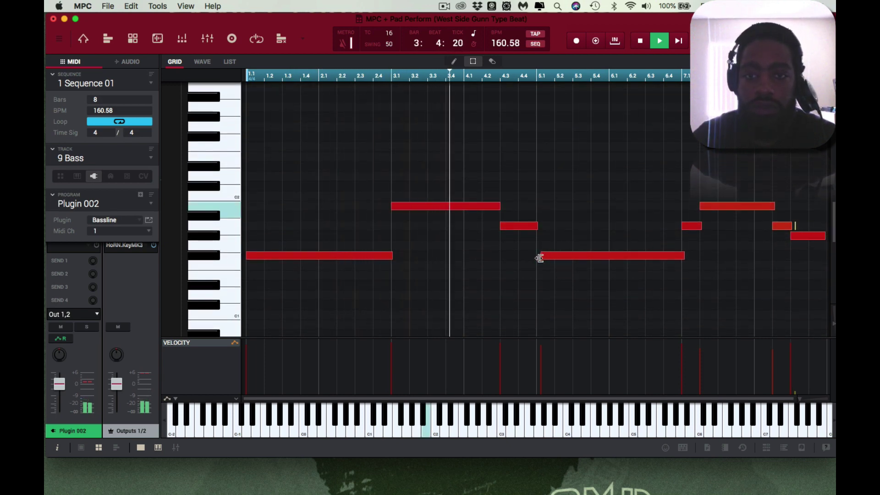
left_click_drag(536, 259, 536, 258)
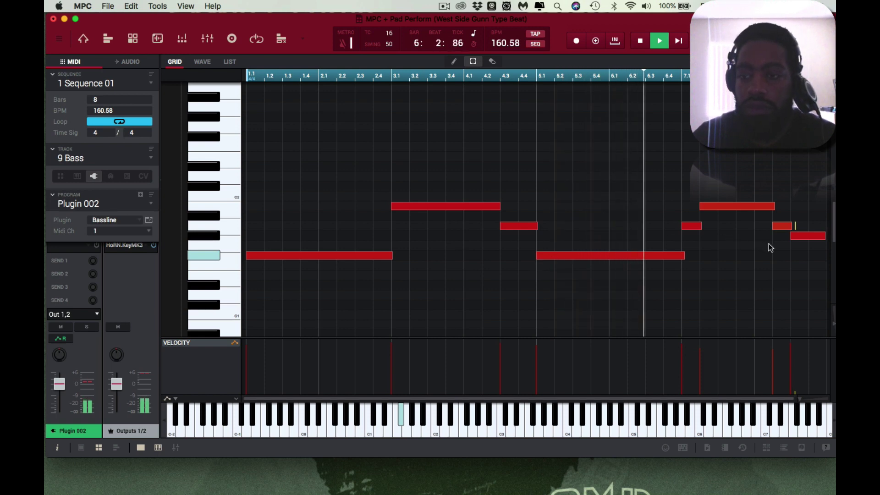
scroll(800, 398, "up", 3)
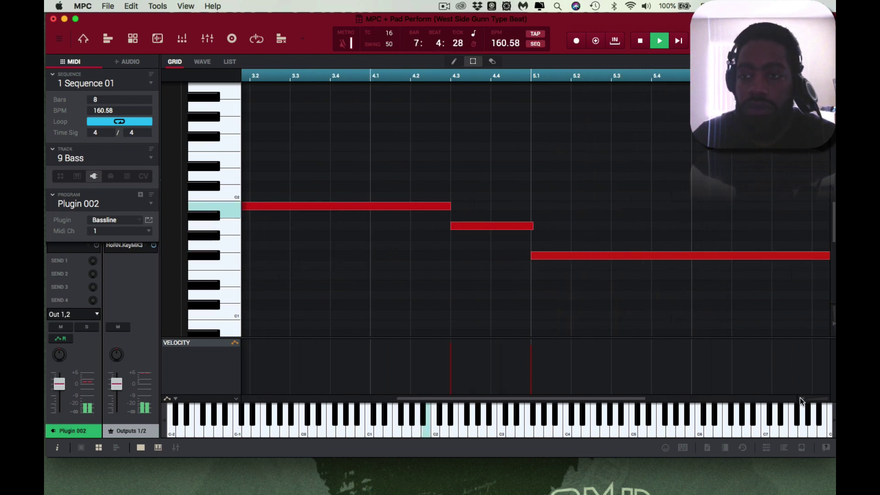
scroll(800, 397, "down", 3)
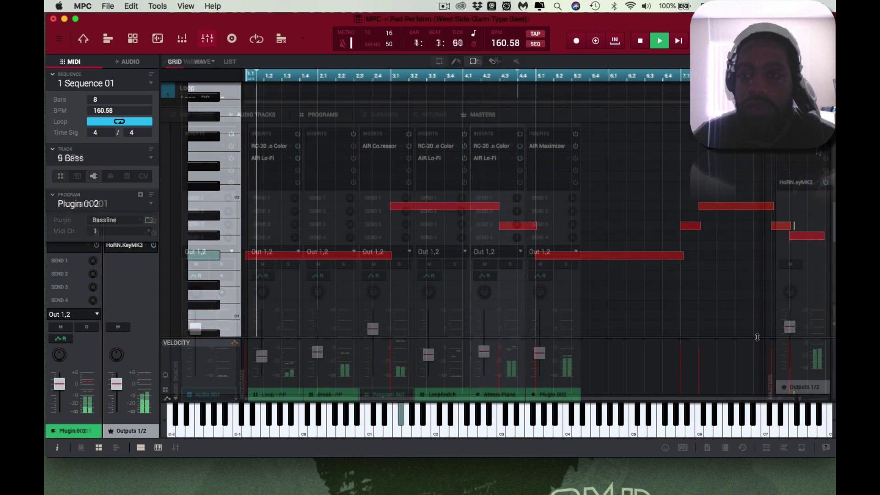
Step: Insert the Cableguys HalfTime VST effect in the first insert slot of the Outputs 1/2 master
double_click(814, 161)
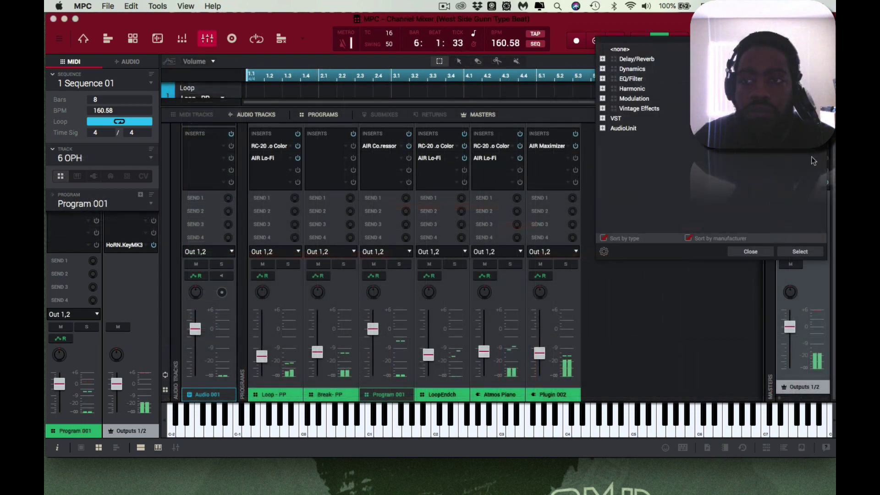
left_click(603, 118)
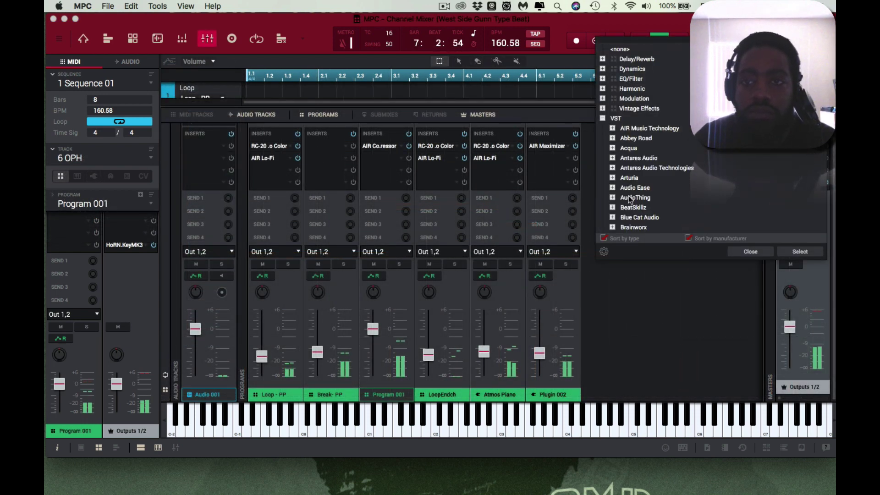
scroll(630, 199, "down", 4)
left_click(612, 180)
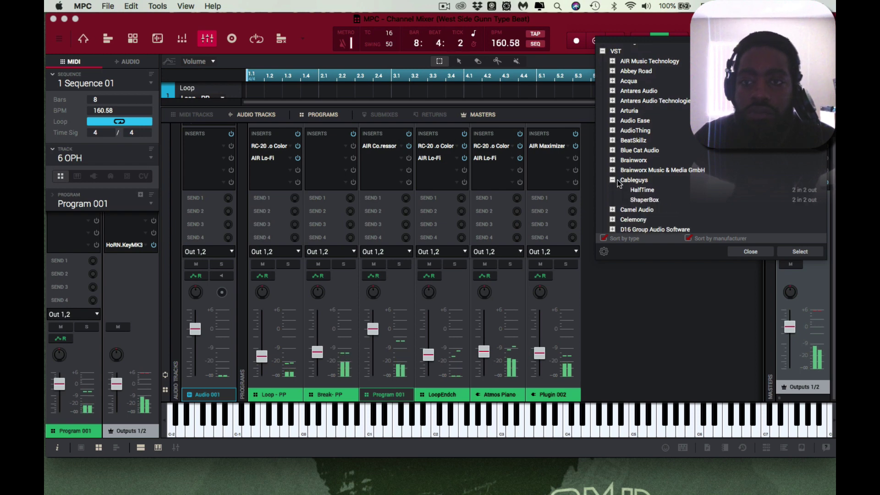
double_click(640, 190)
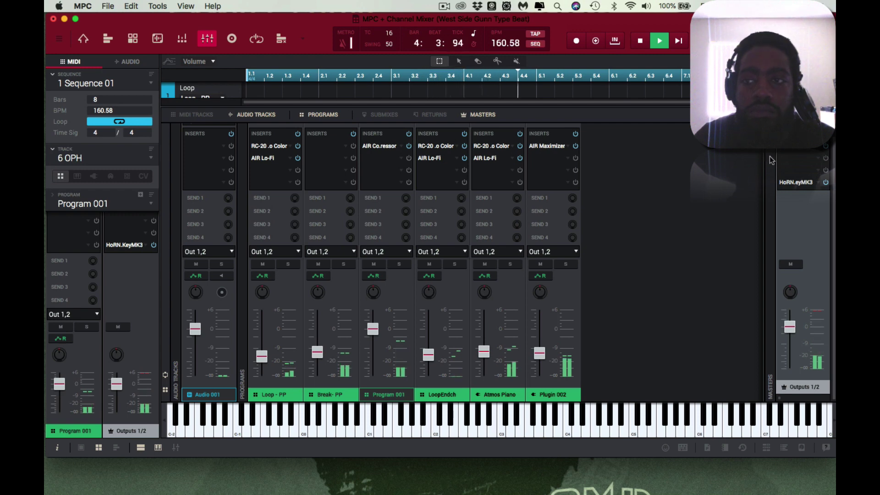
Step: Open HalfTime on the master and limit its Band range to 47.0 Hz through 12.1 kHz
left_click(791, 148)
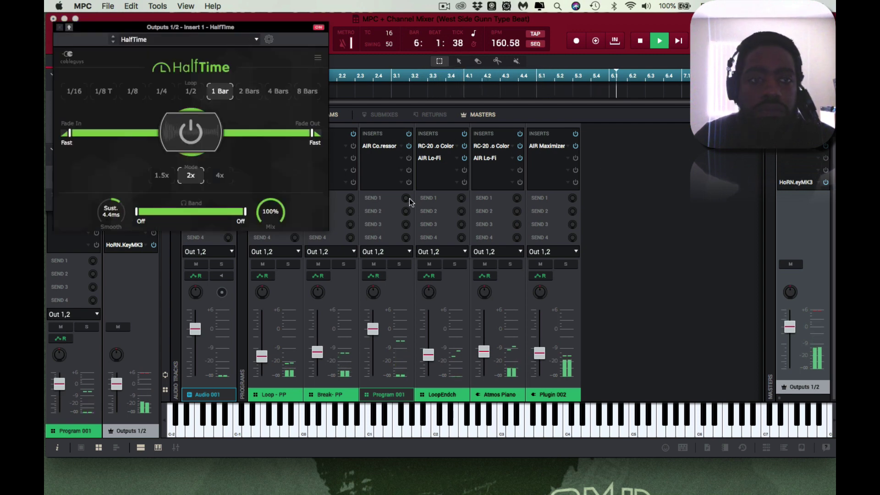
left_click_drag(140, 219, 141, 219)
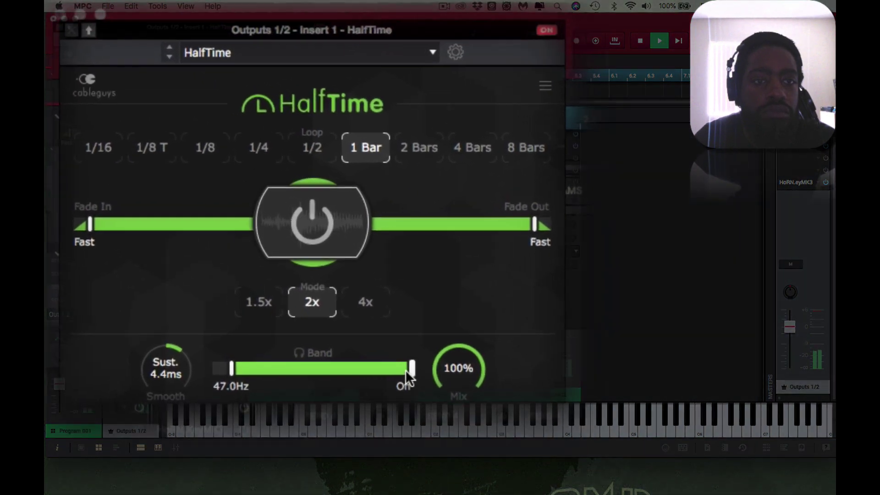
left_click_drag(245, 212, 231, 212)
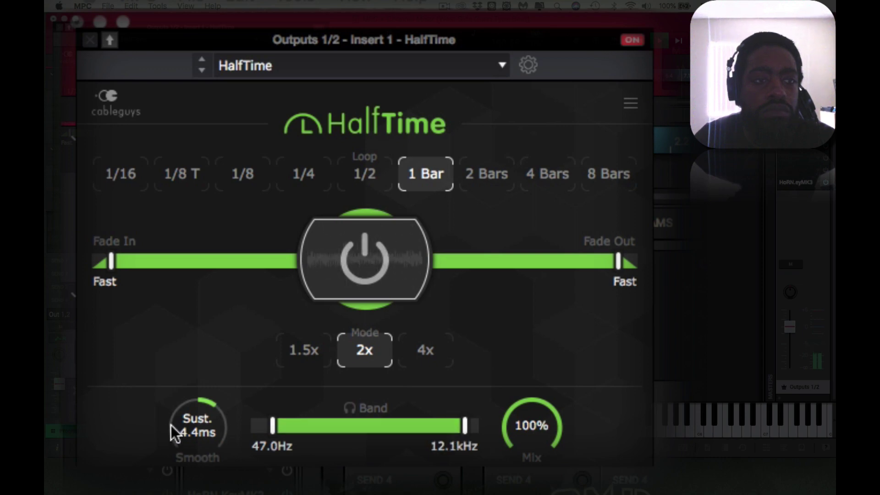
Step: Set HalfTime's Fade In and Fade Out to 1/16, Mix to 82% and Smooth to FX 500 ms, close the plugin and stop playback
left_click(133, 264)
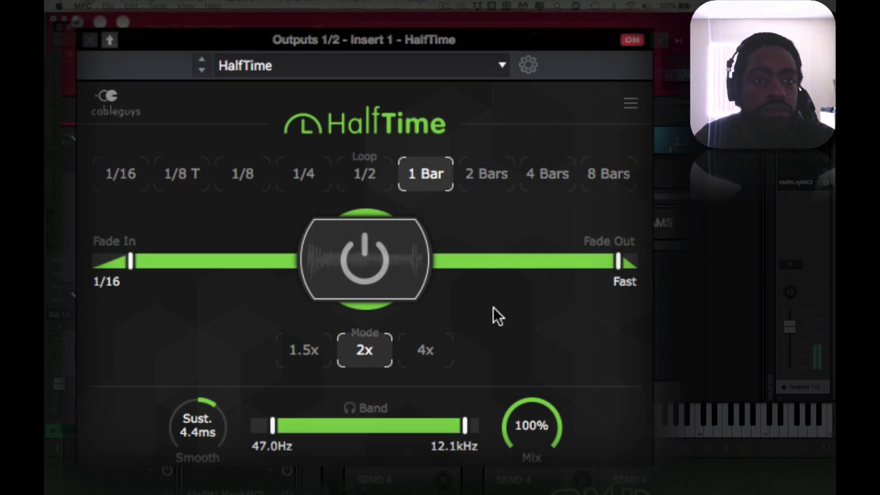
left_click(589, 261)
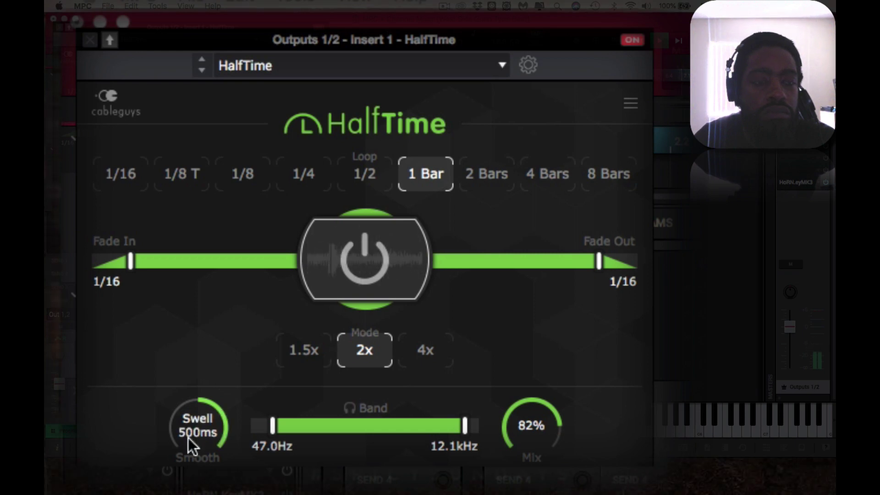
mouse_move(191, 444)
left_mouse_down()
mouse_move(191, 453)
mouse_move(191, 431)
left_mouse_up()
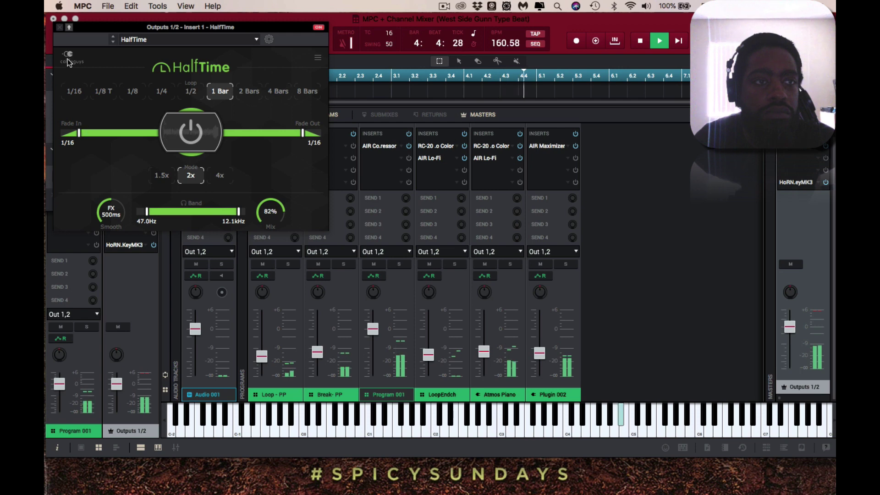
left_click(53, 18)
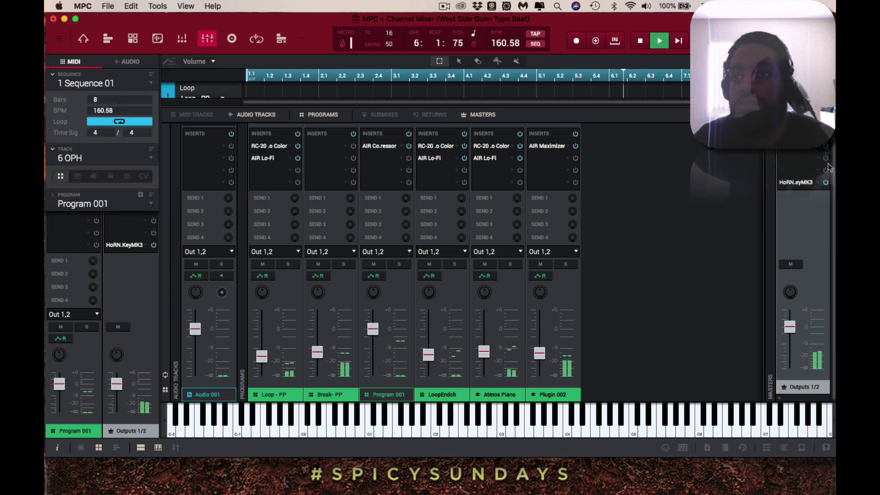
key("space")
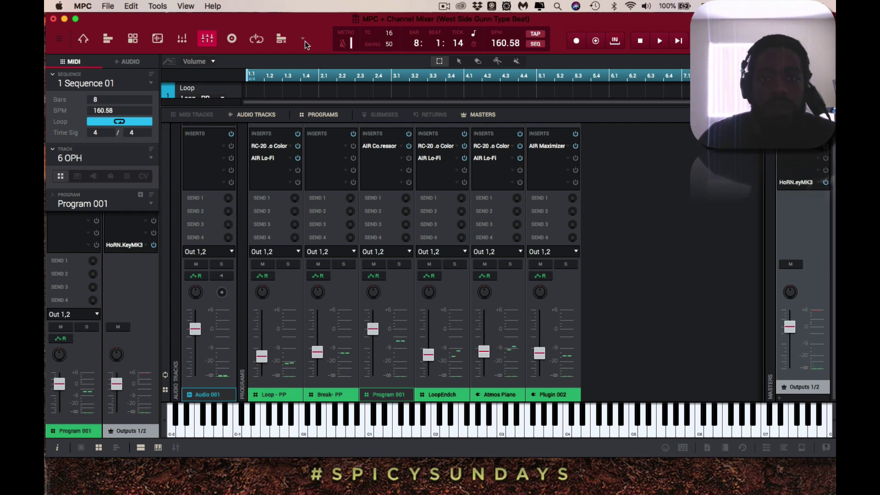
left_click(444, 6)
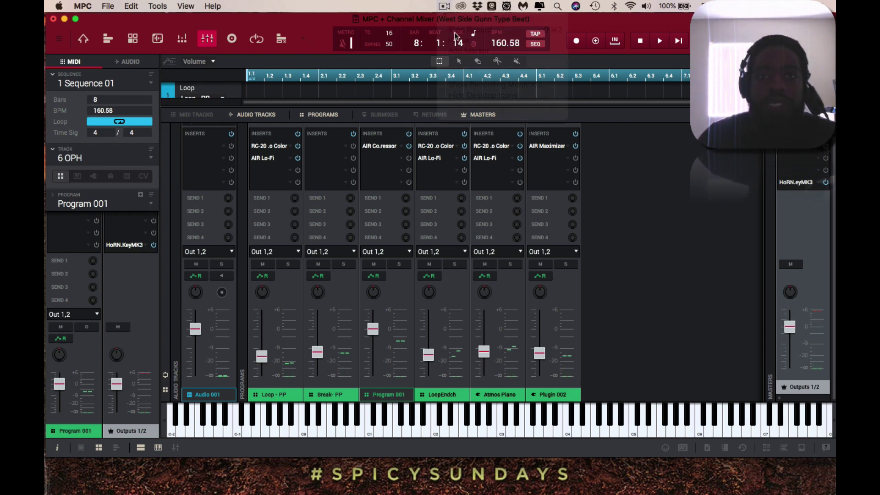
left_click(457, 36)
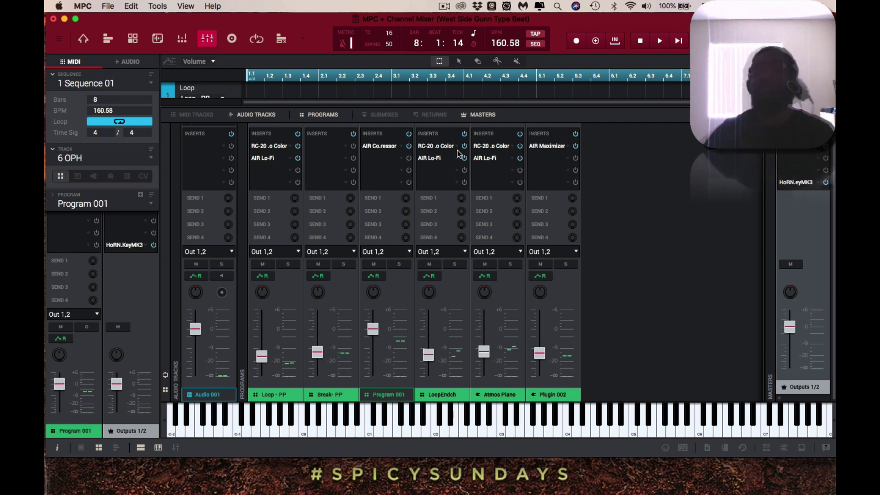
Step: Play the finished sequence through the pad mixer and Track Mute views, listening to the full arrangement, and stop playback
key("space")
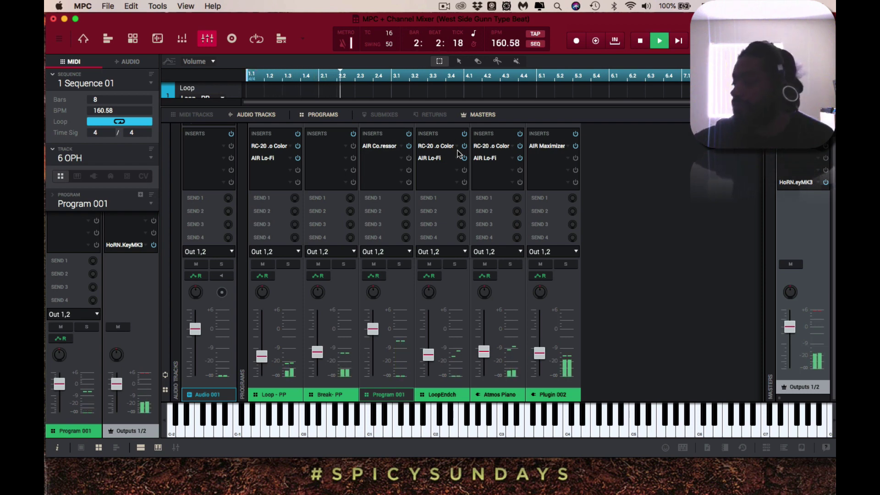
key("super+m")
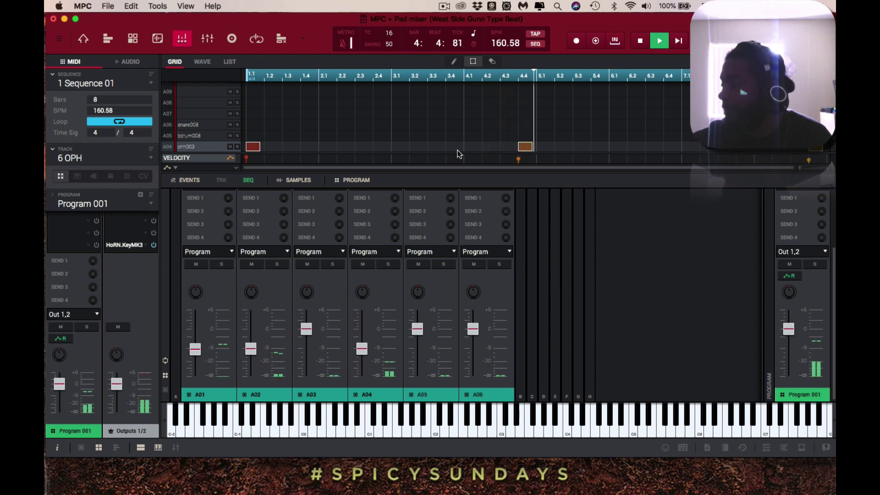
key("super+t")
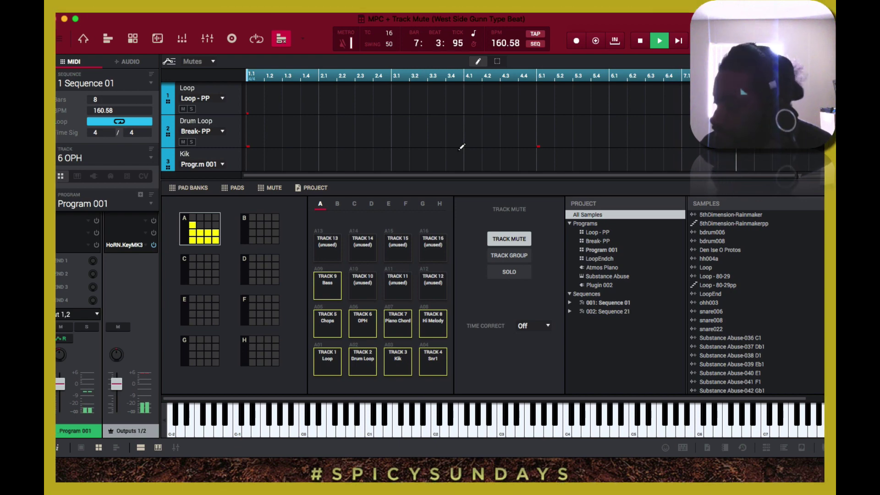
key("space")
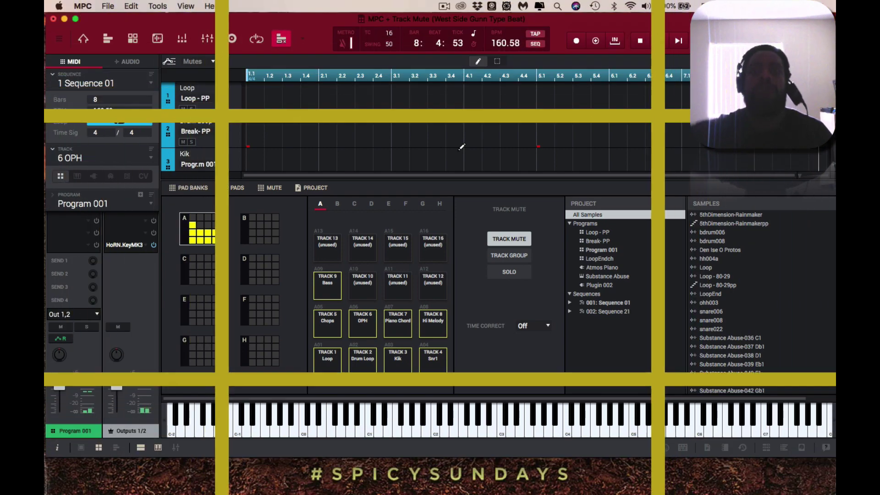